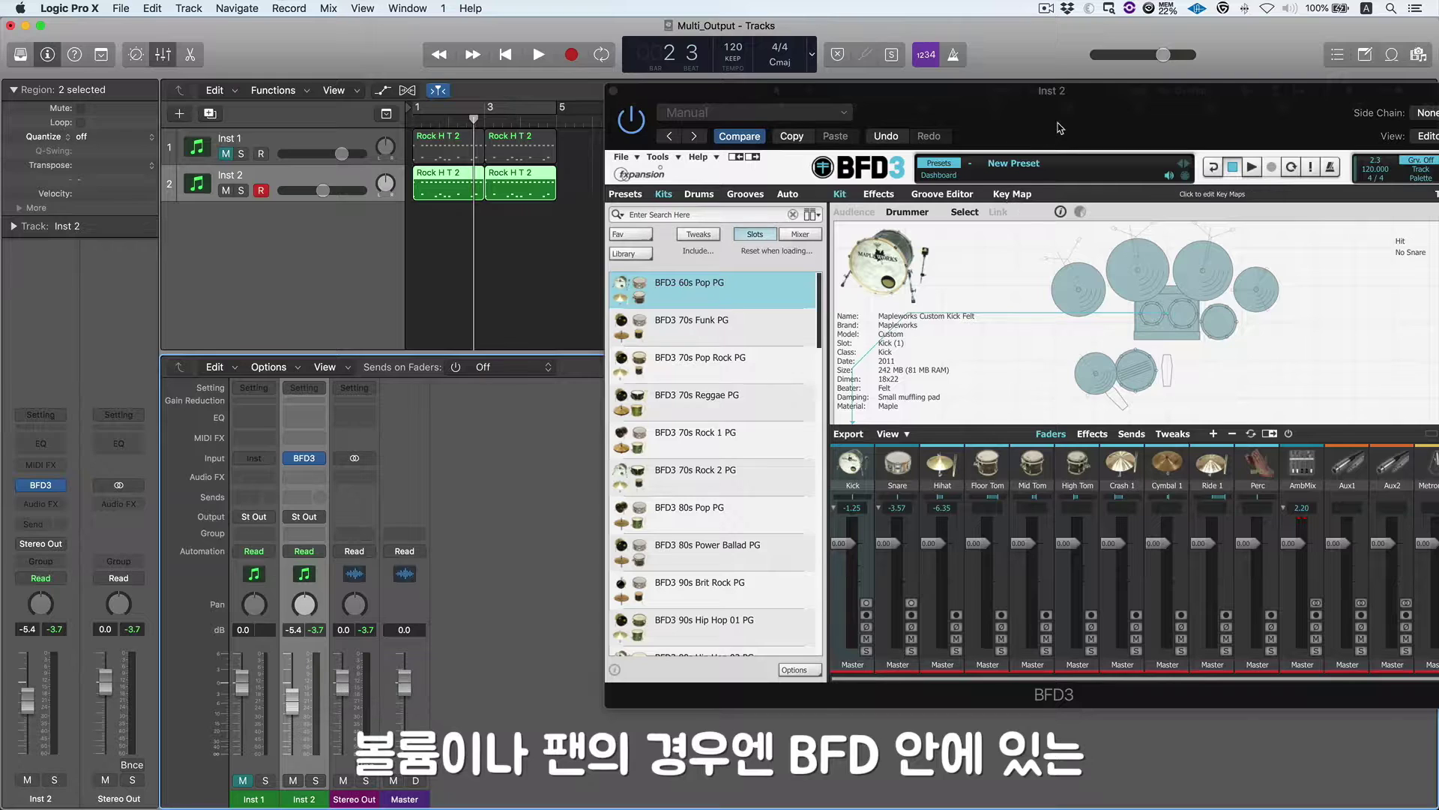
# Solo the Snare channel in the BFD3 mixer
pyautogui.moveTo(1086, 91); pyautogui.dragTo(995, 62)
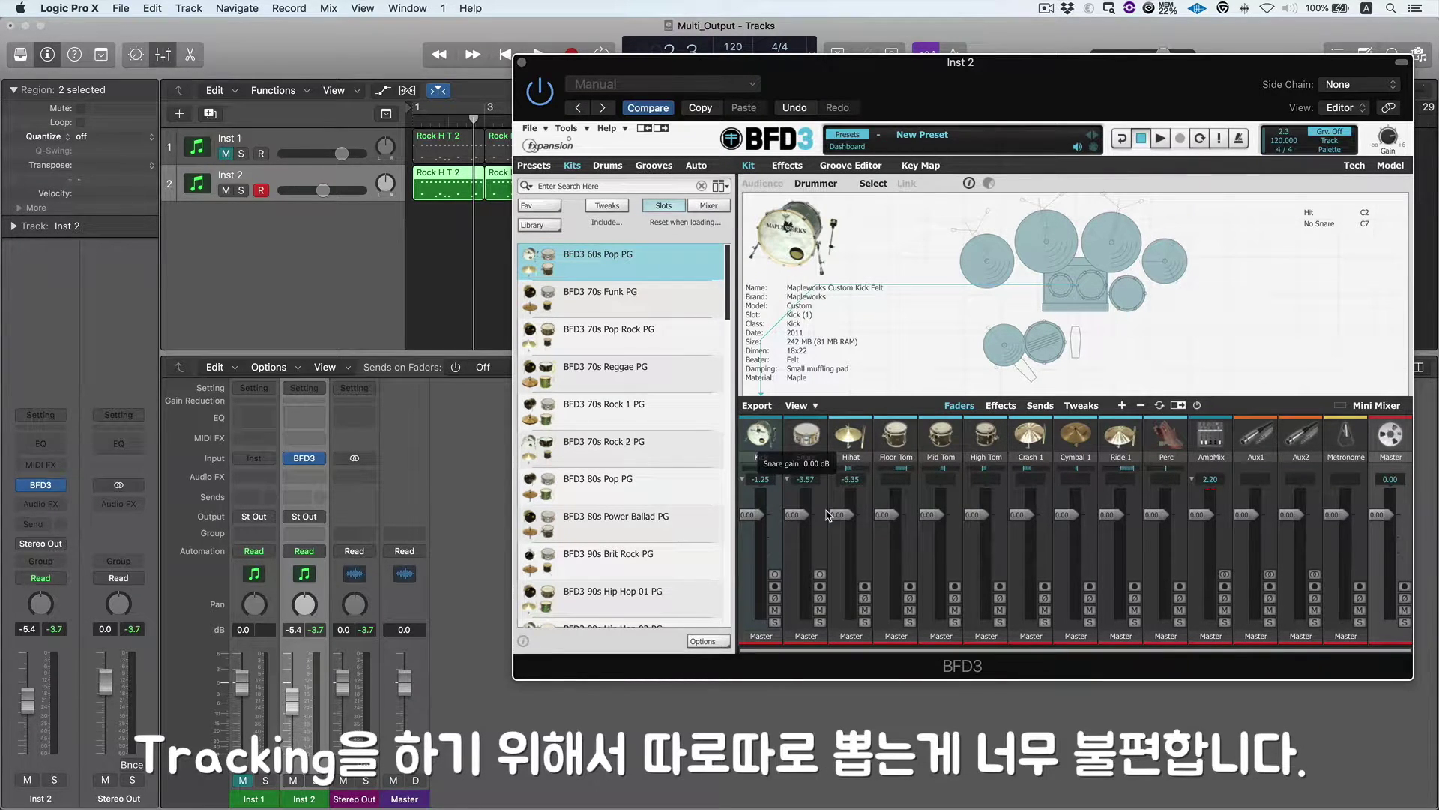
pyautogui.click(820, 622)
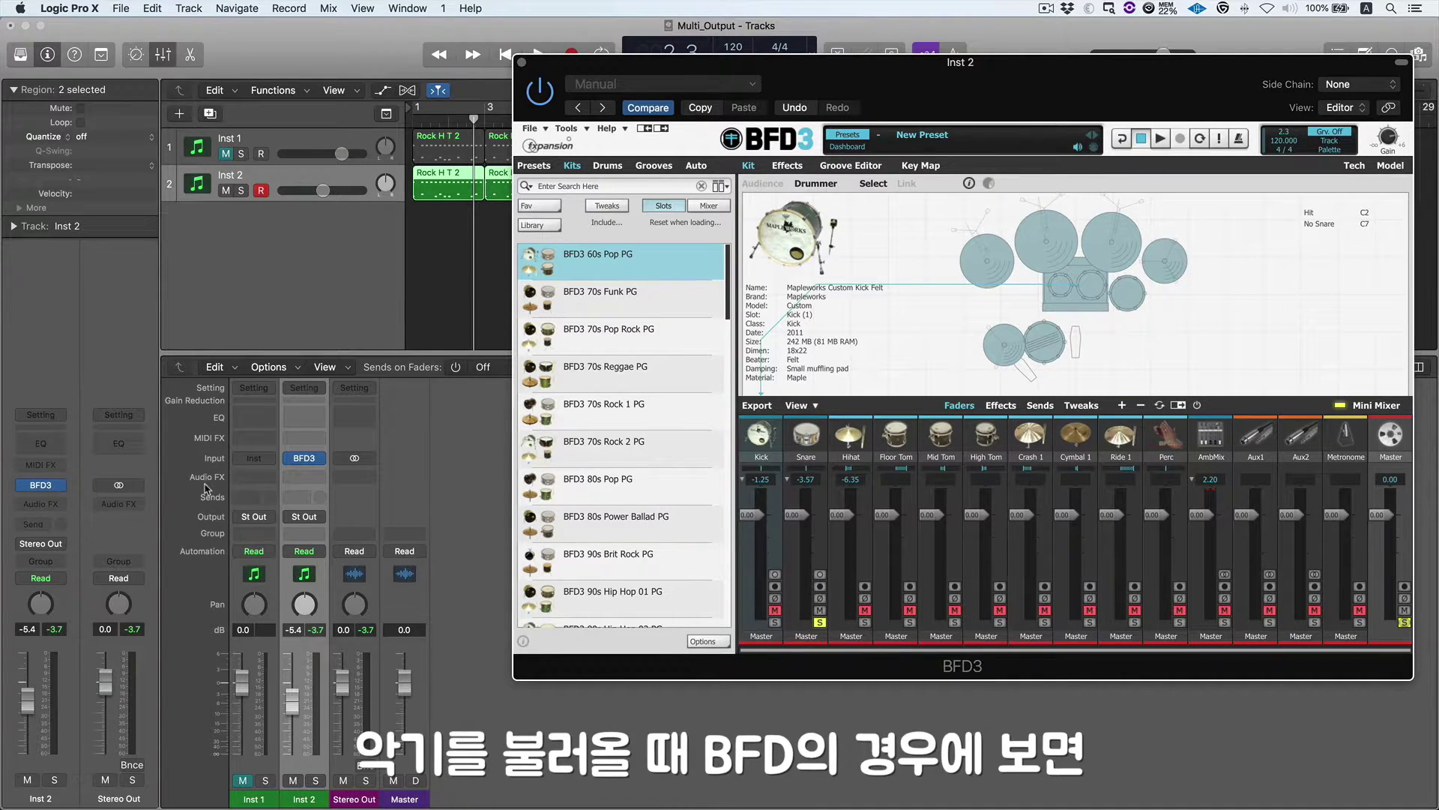
# Reload the BFD3 instrument on the Inst 2 channel as Multi-Output (8xStereo, 8xMono)
pyautogui.click(312, 460)
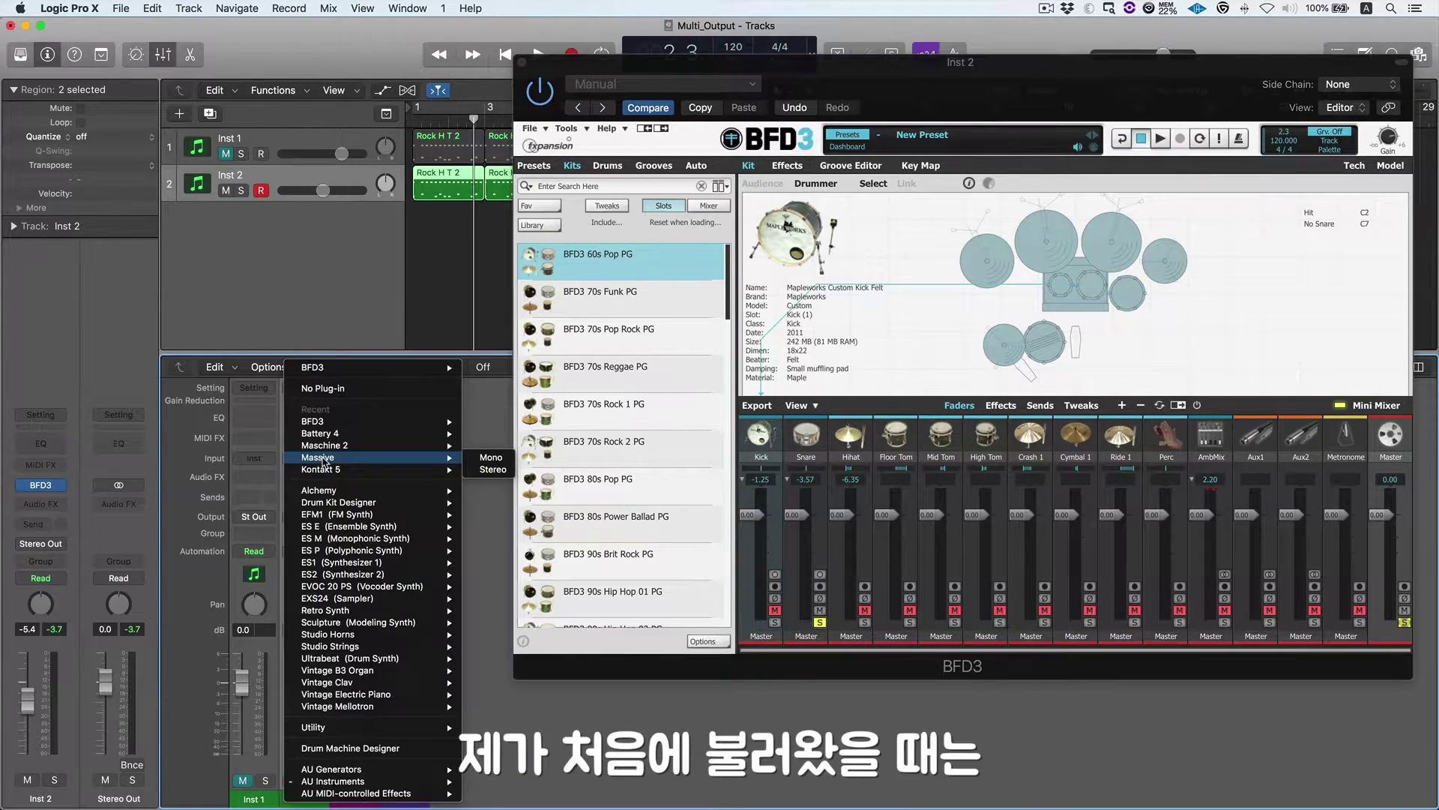
pyautogui.moveTo(352, 781)
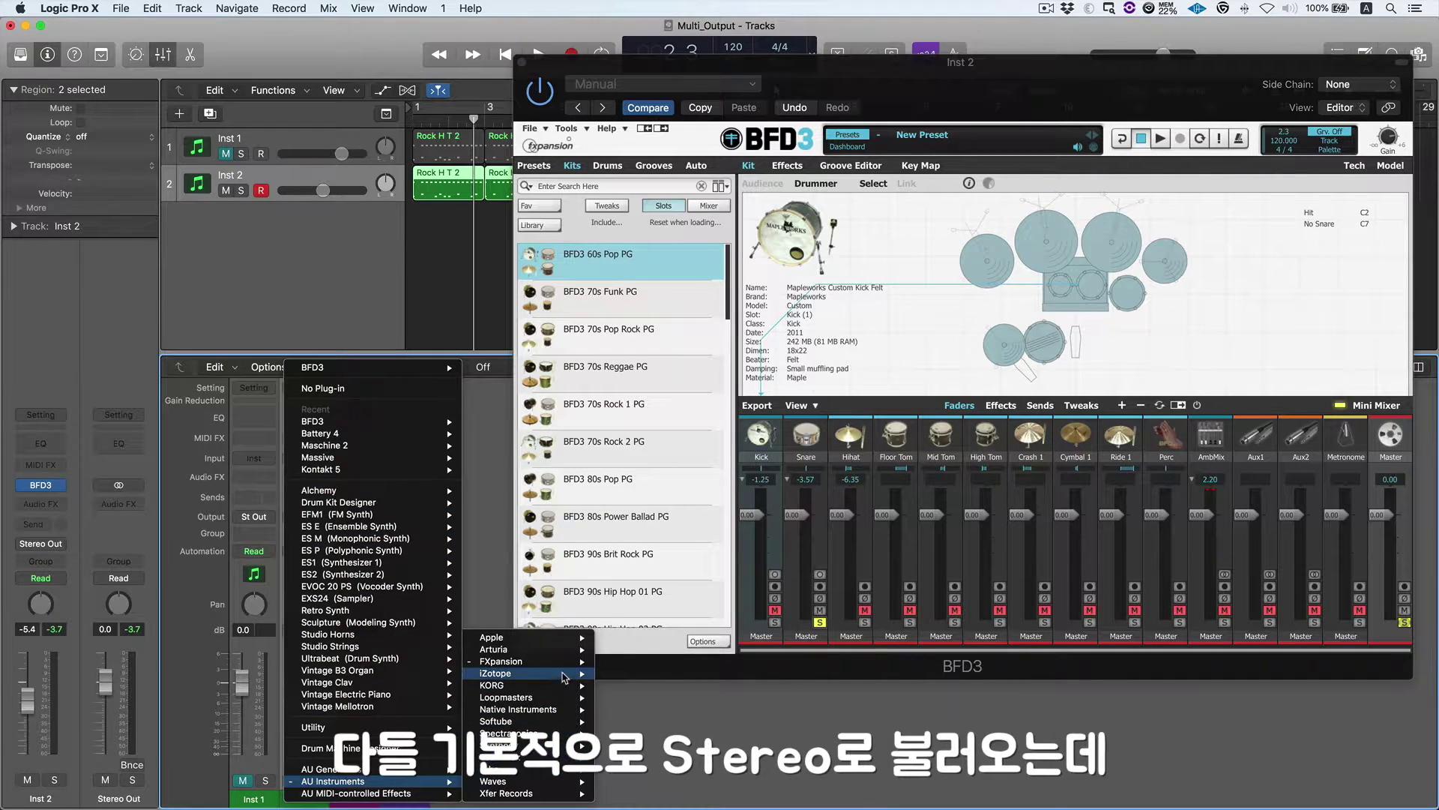
pyautogui.moveTo(563, 662)
pyautogui.moveTo(651, 673)
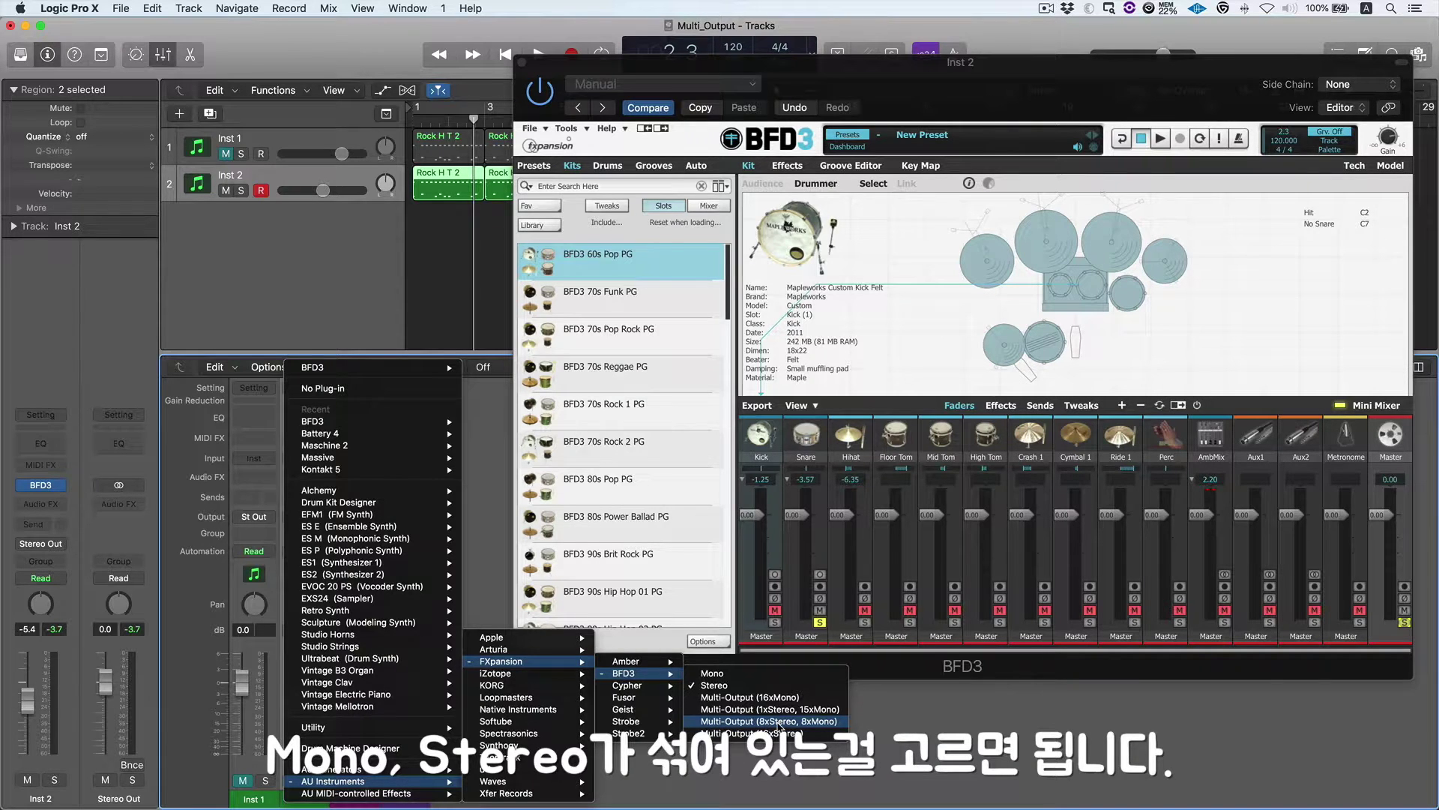
pyautogui.click(778, 722)
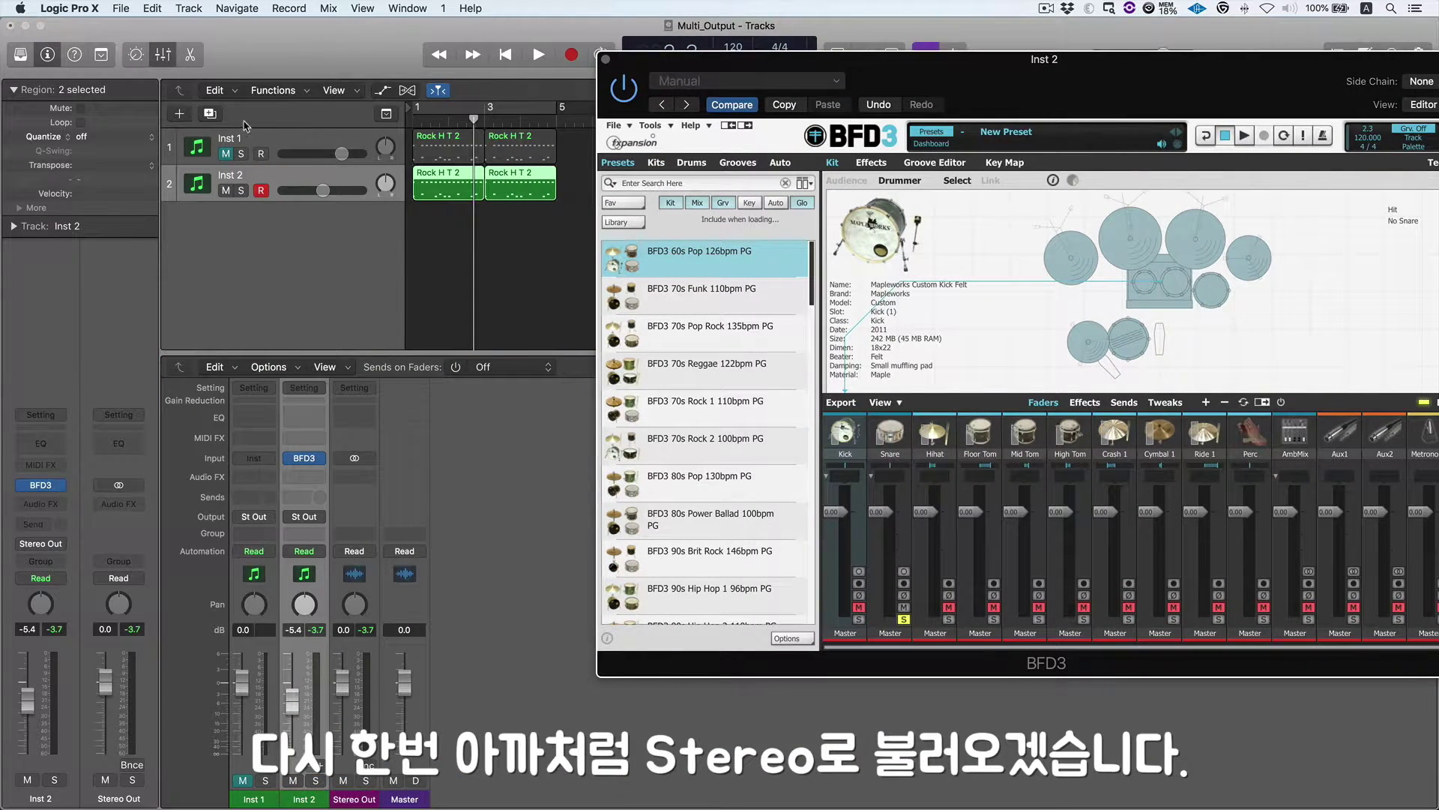
# Create one software instrument track with an empty channel strip, load BFD3 on it as Stereo, and close its plug-in window
pyautogui.click(179, 114)
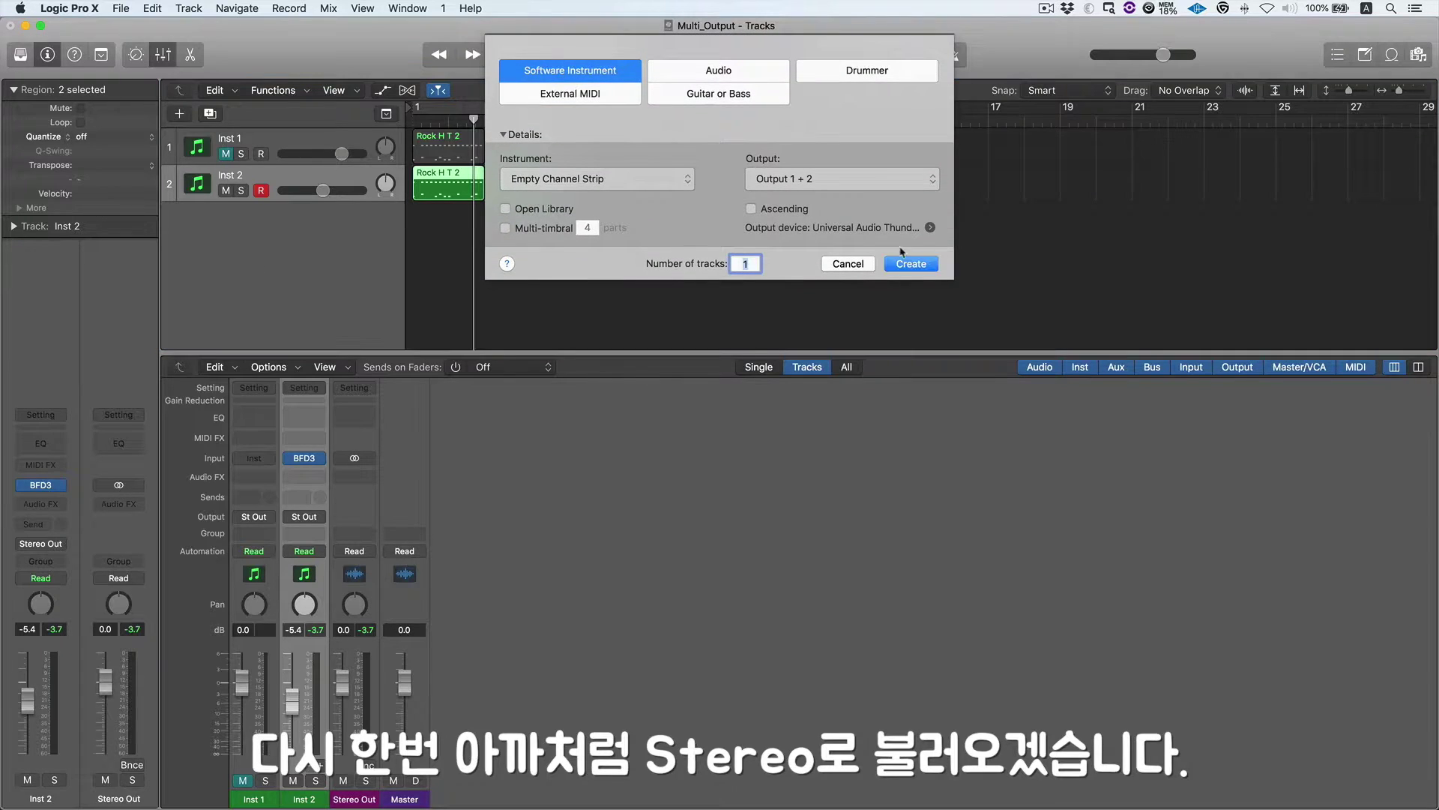
pyautogui.click(910, 264)
pyautogui.click(354, 458)
pyautogui.moveTo(420, 487)
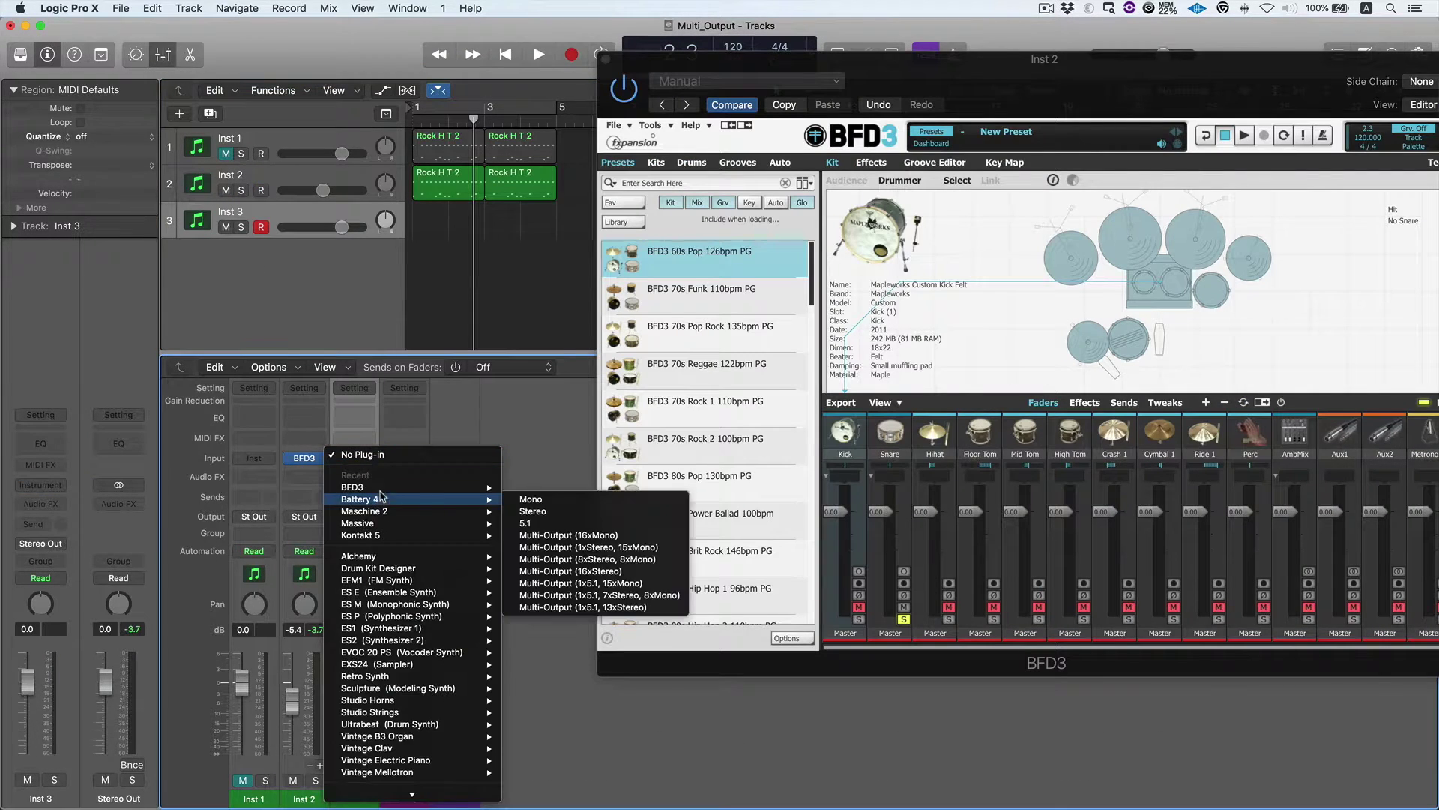
pyautogui.click(552, 500)
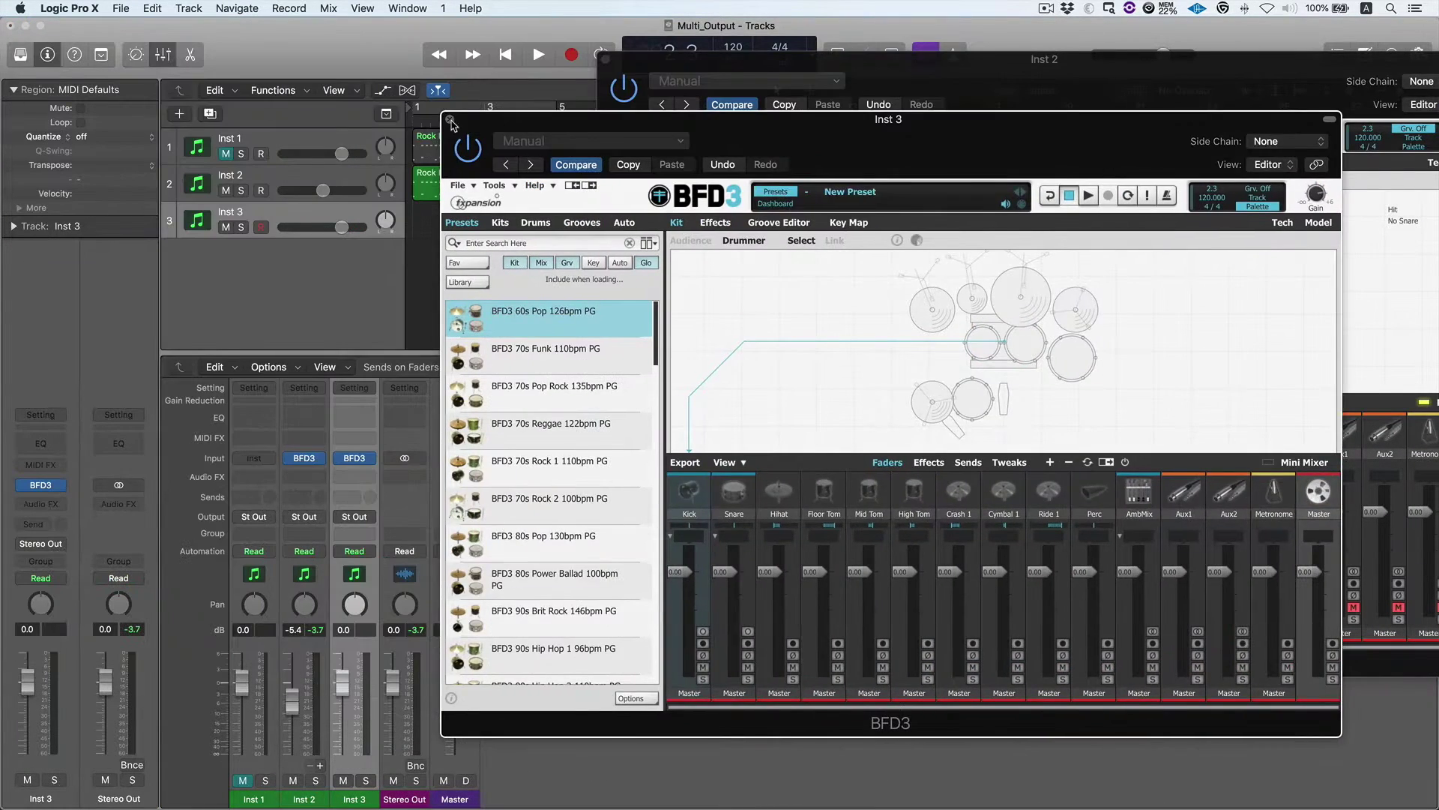
pyautogui.click(454, 124)
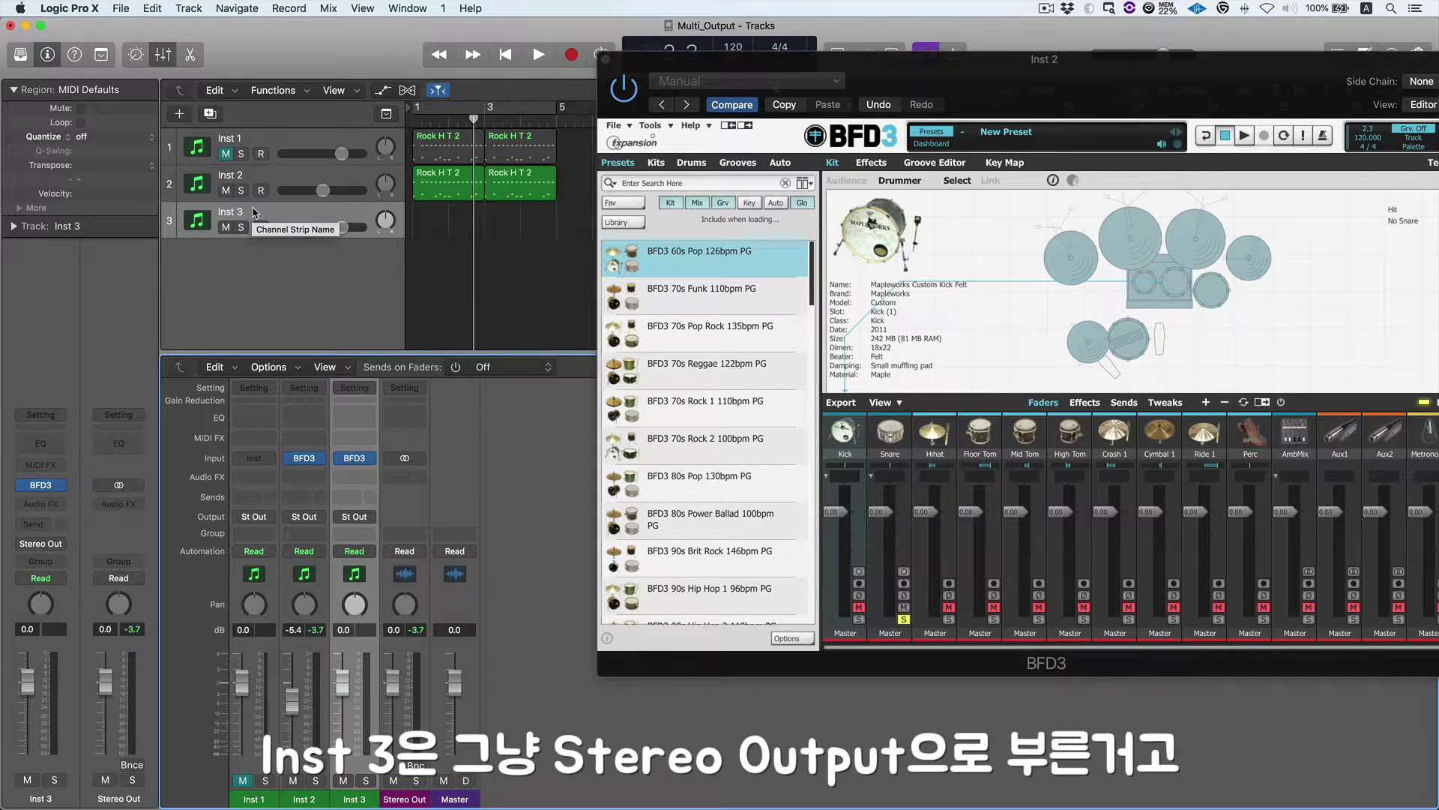
# Compare the Inst 2 and Inst 3 channel strips, and delete the Inst 3 track
pyautogui.click(279, 182)
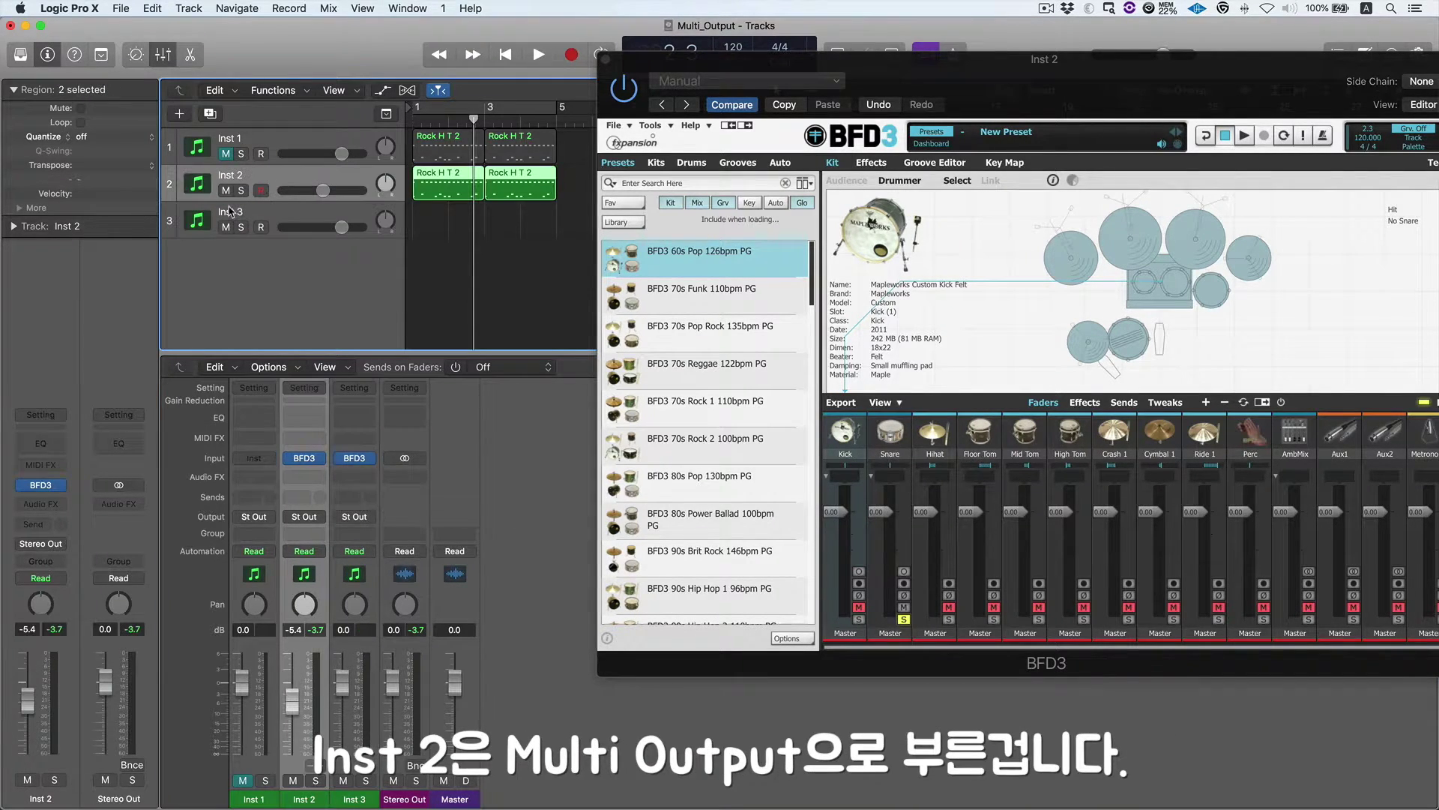
pyautogui.click(278, 219)
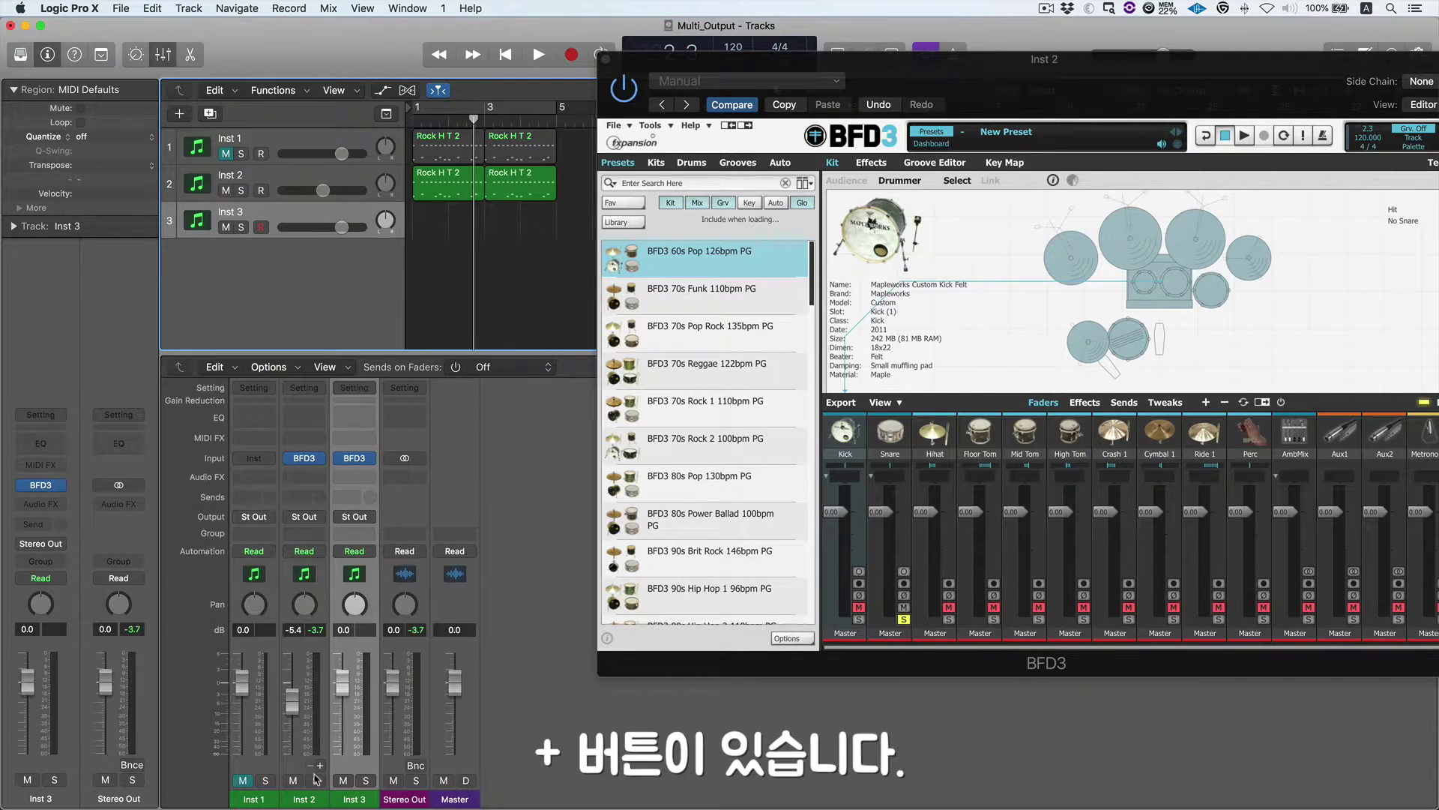
pyautogui.rightClick(363, 798)
pyautogui.moveTo(524, 780)
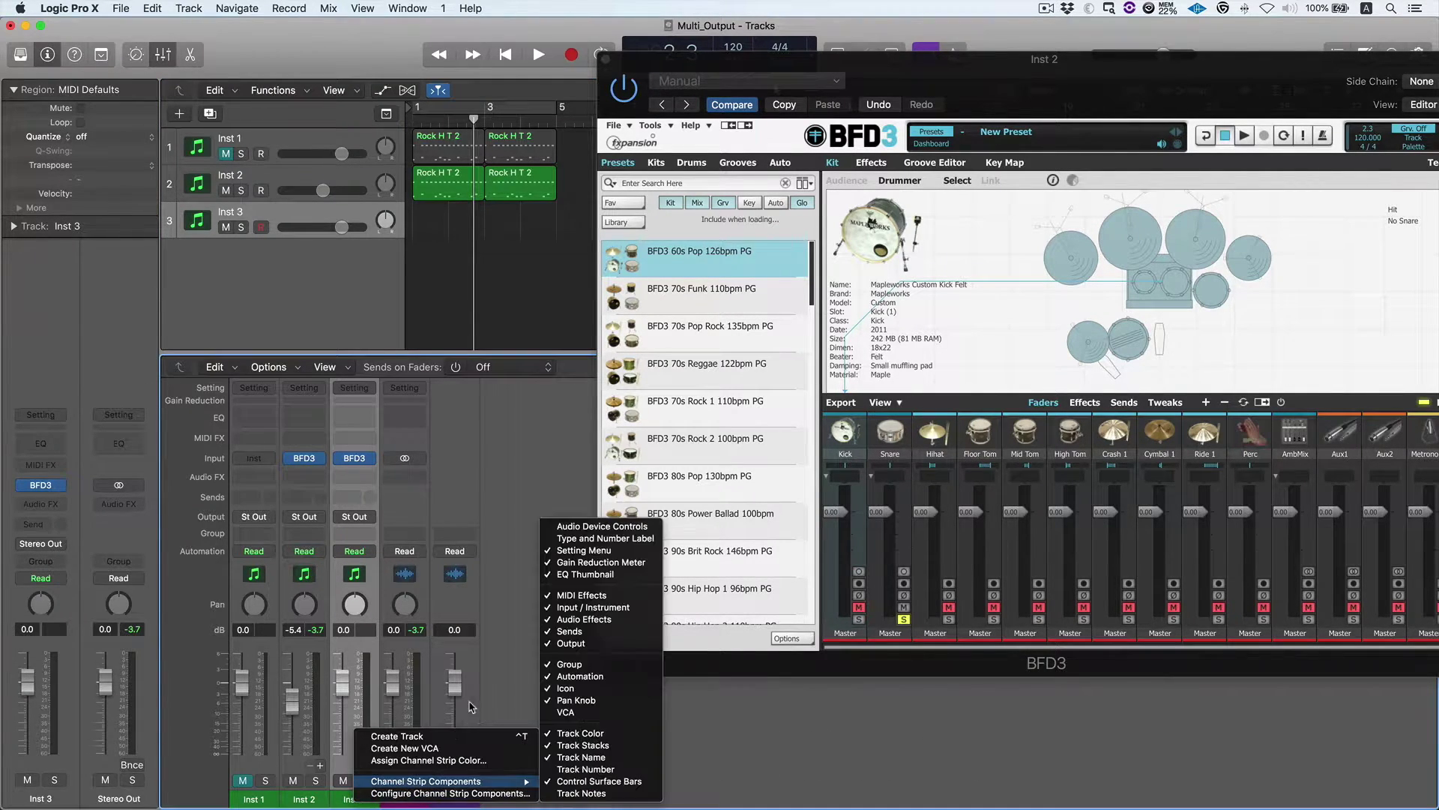
pyautogui.click(530, 502)
pyautogui.press('BackSpace')
pyautogui.press('Return')
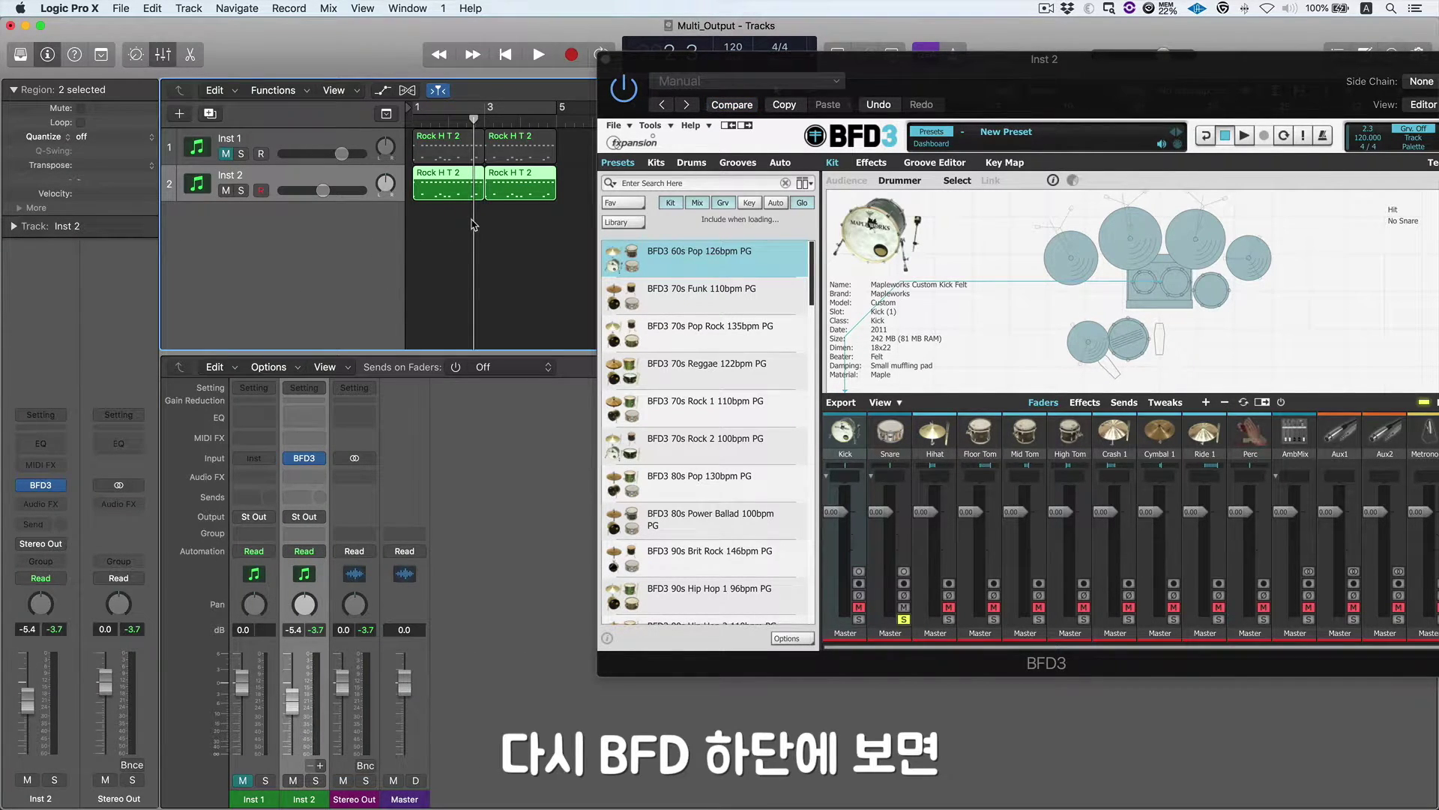
# Load the BFD3 70s Funk 110bpm PG preset on Inst 2 and play the drum regions from the start
pyautogui.moveTo(1108, 69); pyautogui.dragTo(926, 36)
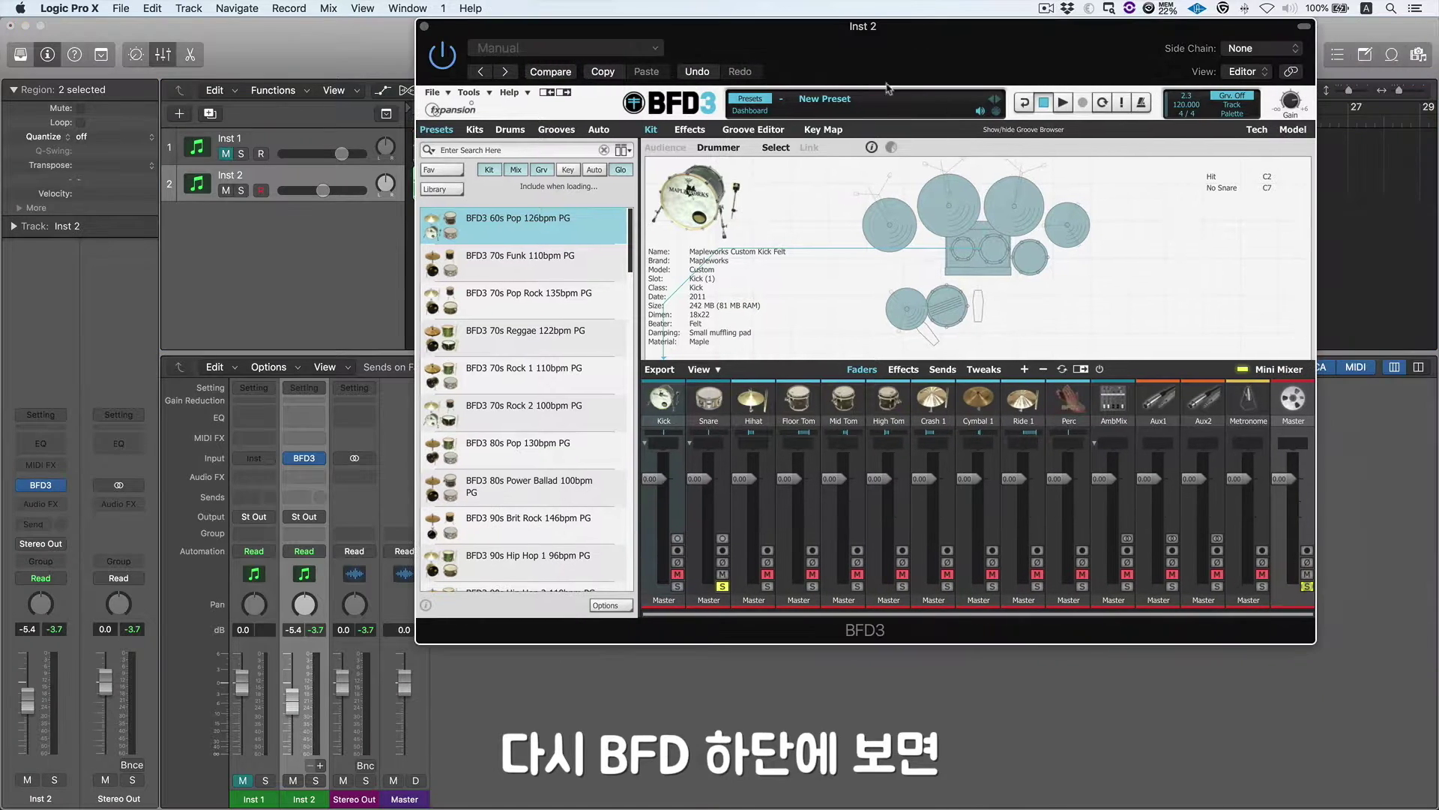
pyautogui.doubleClick(488, 270)
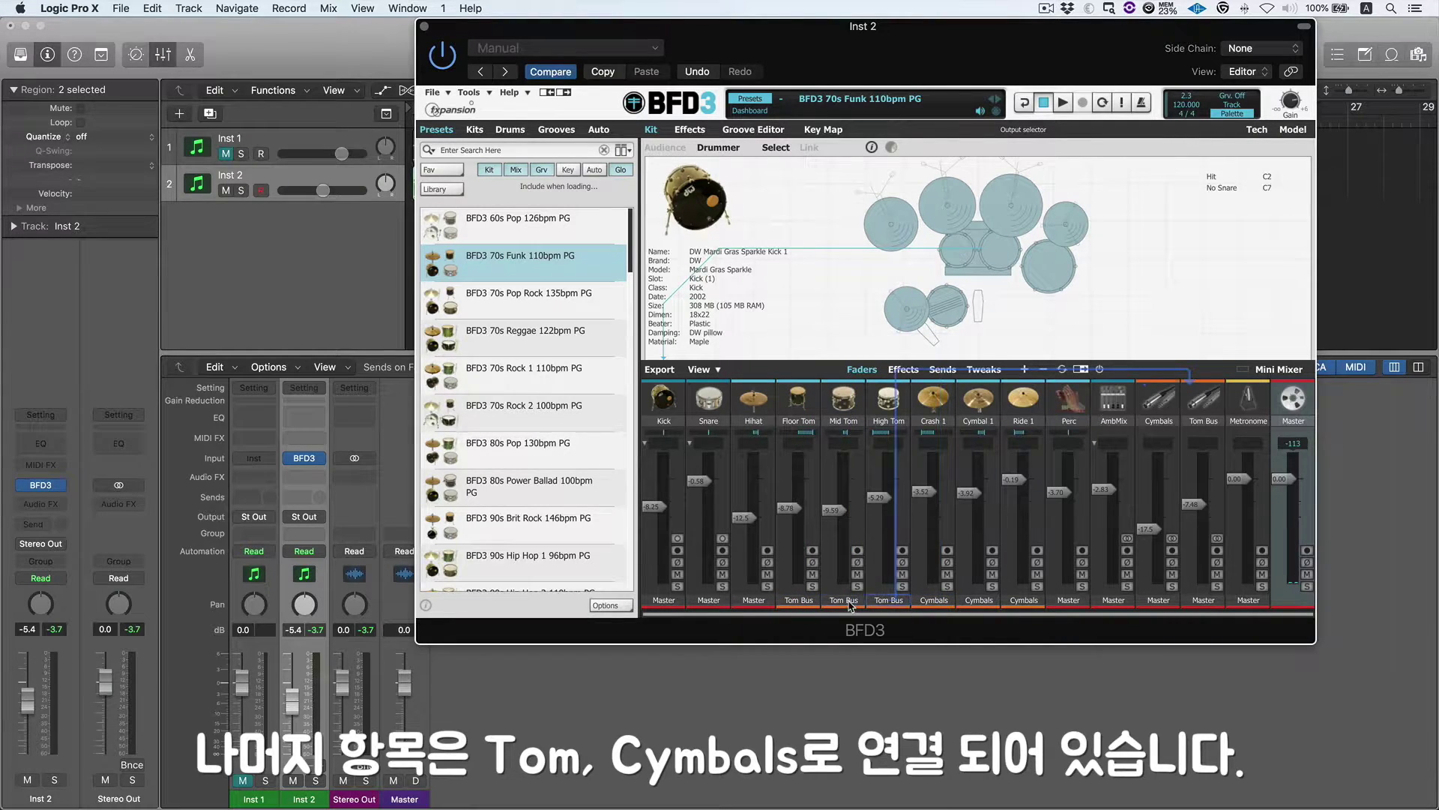
pyautogui.moveTo(847, 27); pyautogui.dragTo(967, 28)
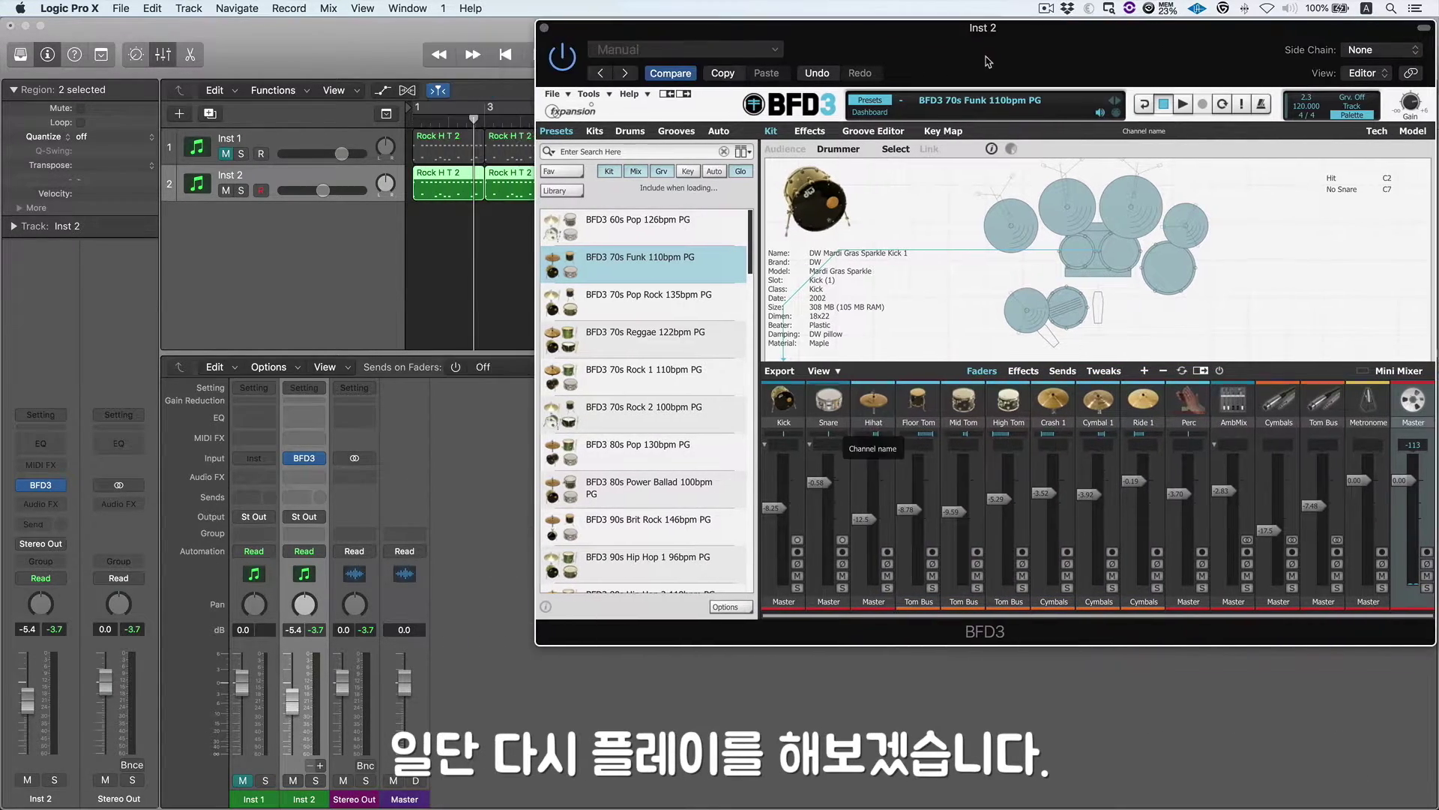
pyautogui.press('Return')
pyautogui.press('space')
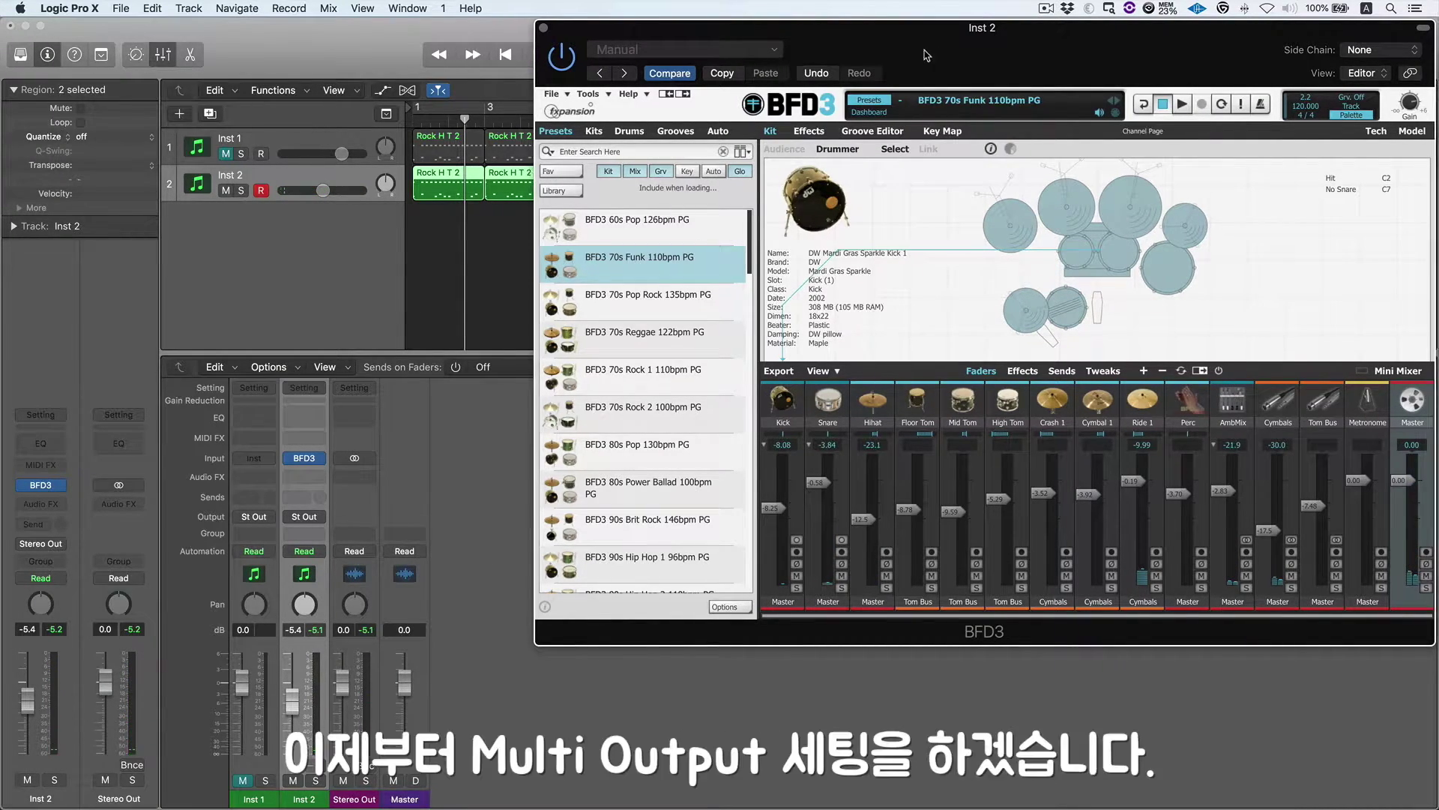
# Route the Kick channel's output to Mono 1 and the Snare channel's output to Mono 2 in the BFD3 mixer
pyautogui.moveTo(933, 56); pyautogui.dragTo(836, 54)
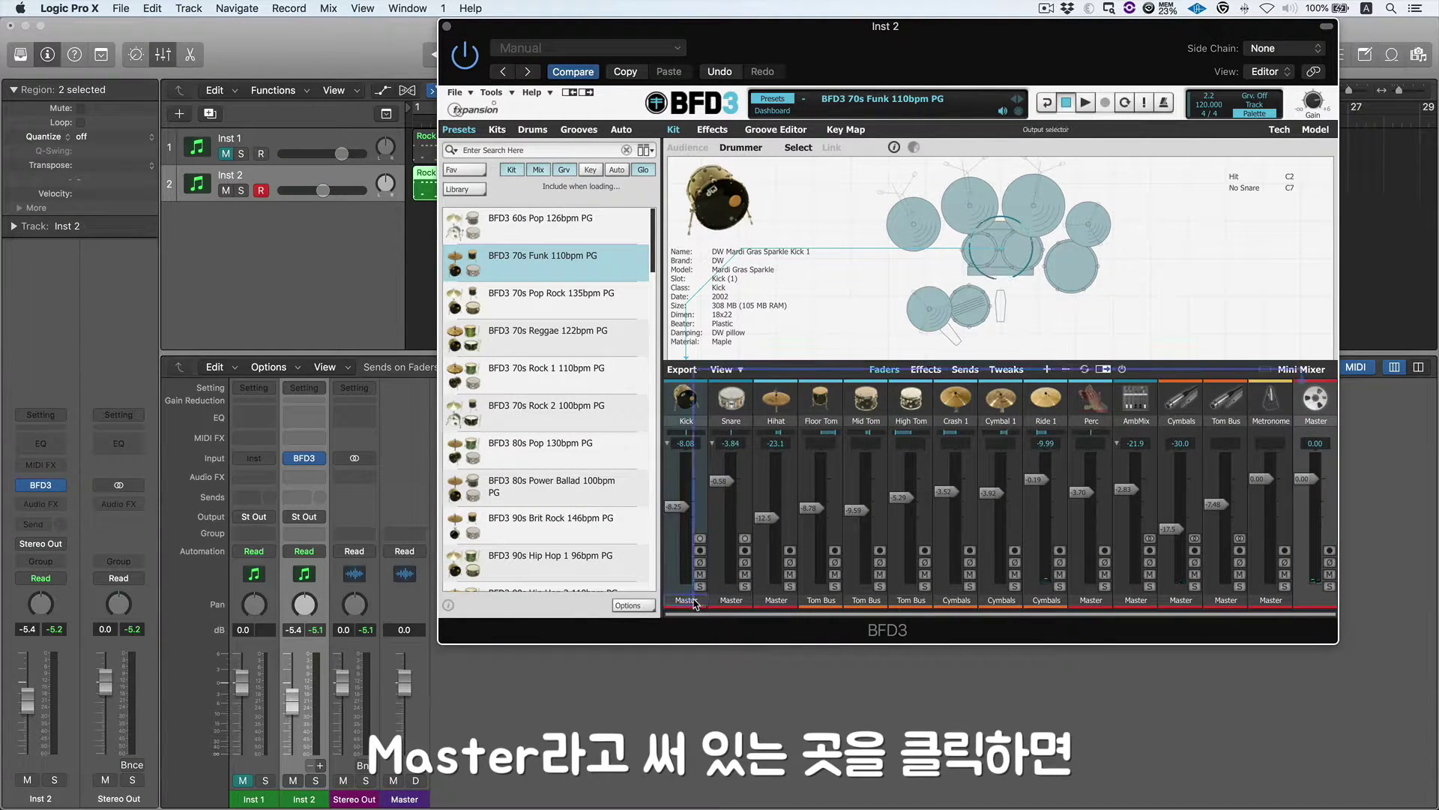
pyautogui.click(688, 601)
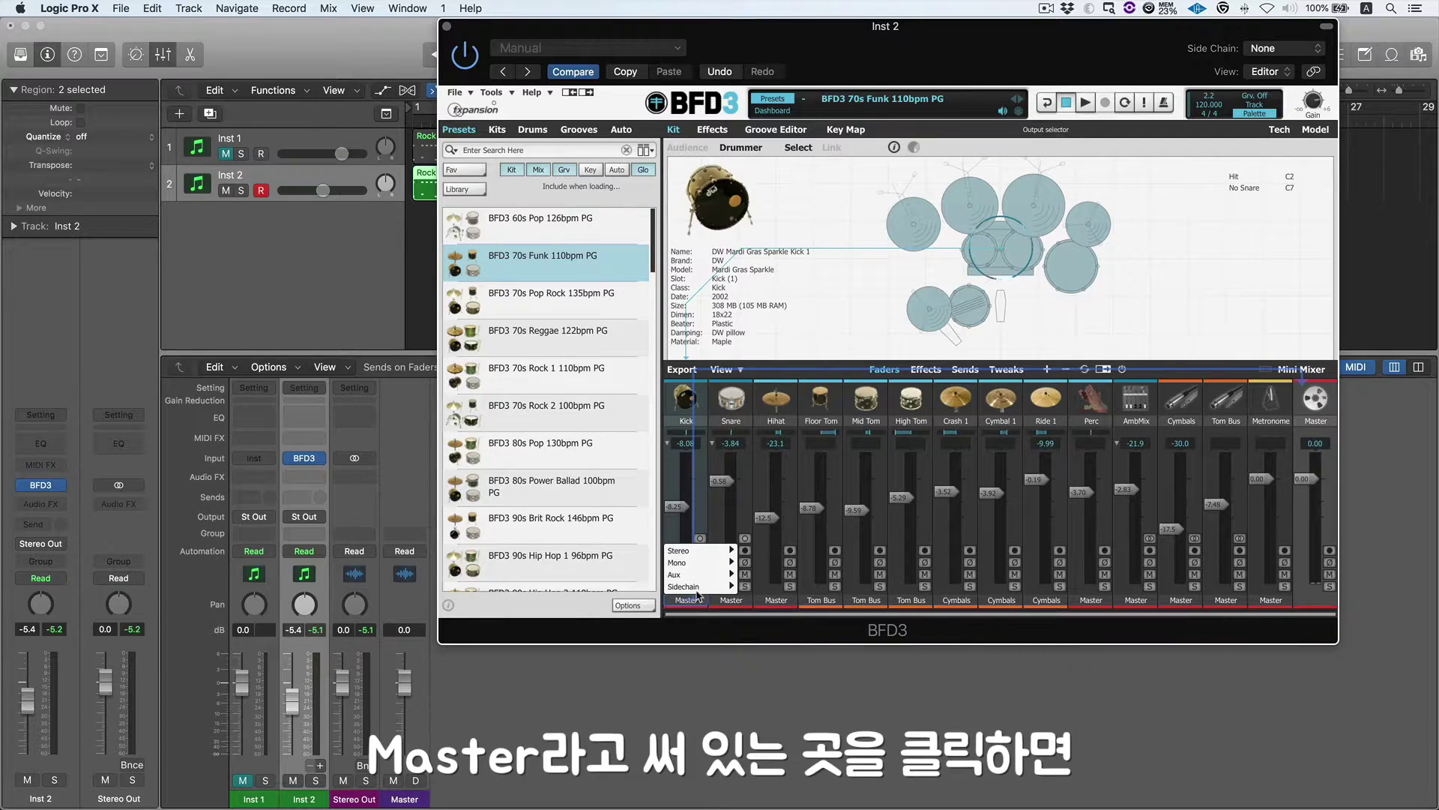
pyautogui.moveTo(712, 555)
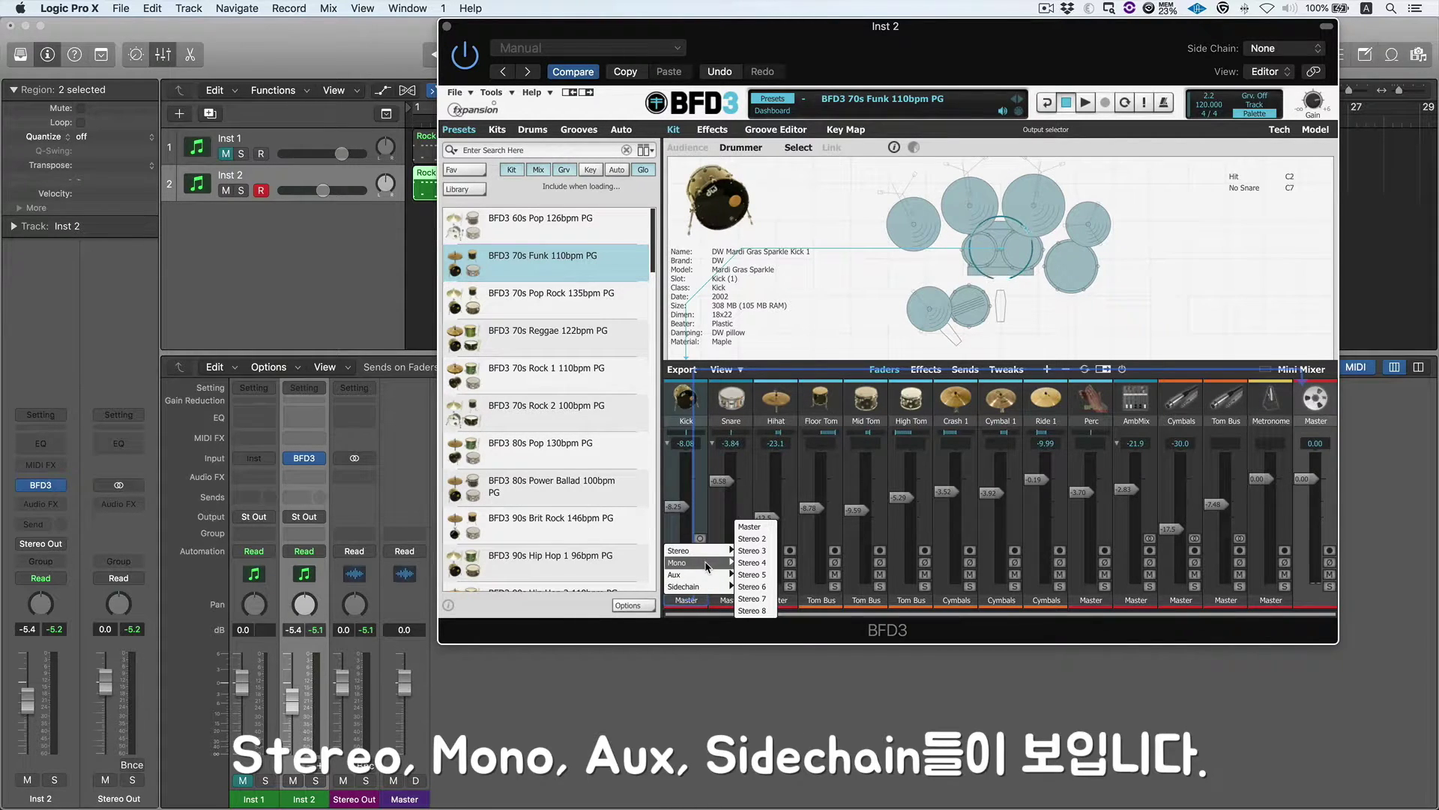
pyautogui.moveTo(703, 589)
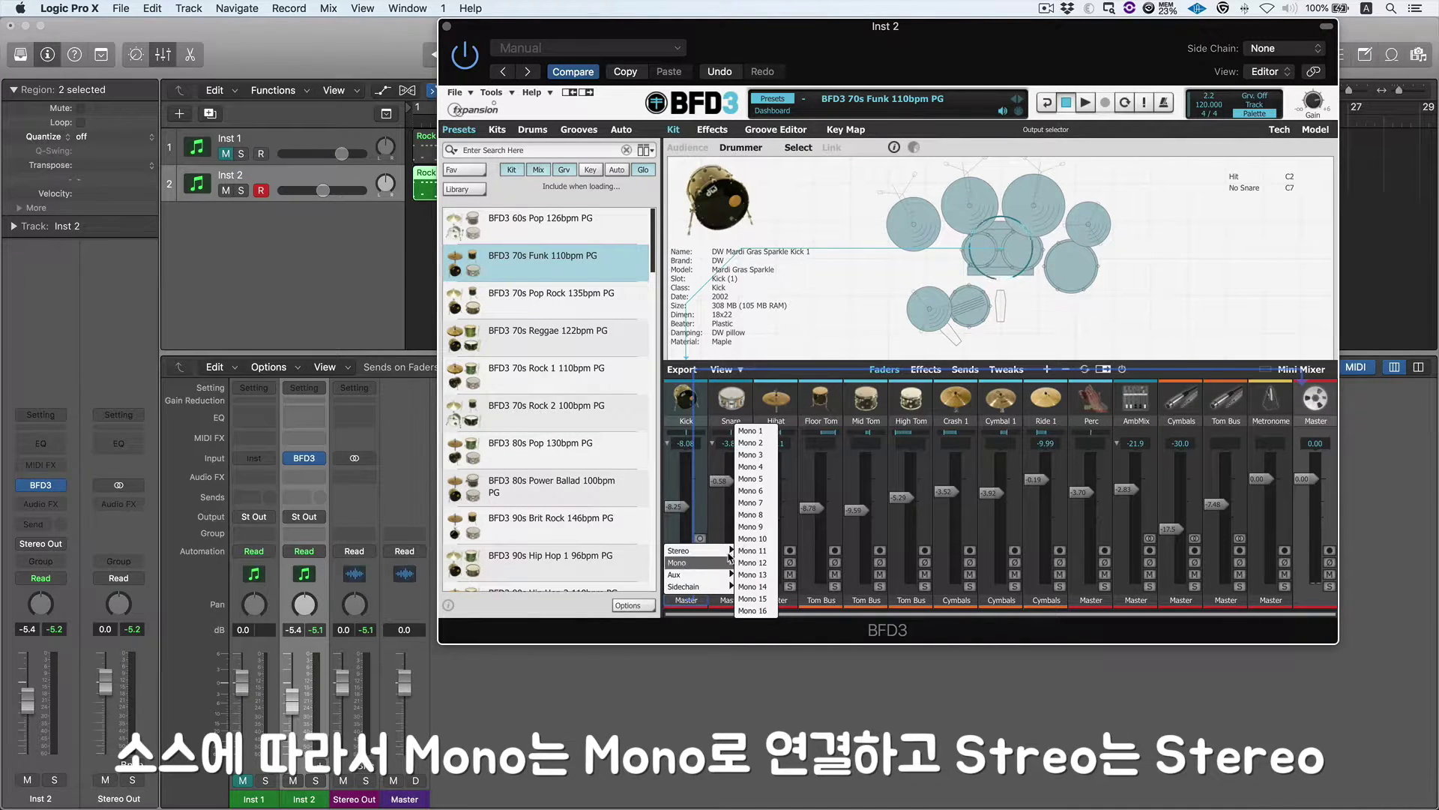
pyautogui.click(748, 431)
pyautogui.click(732, 600)
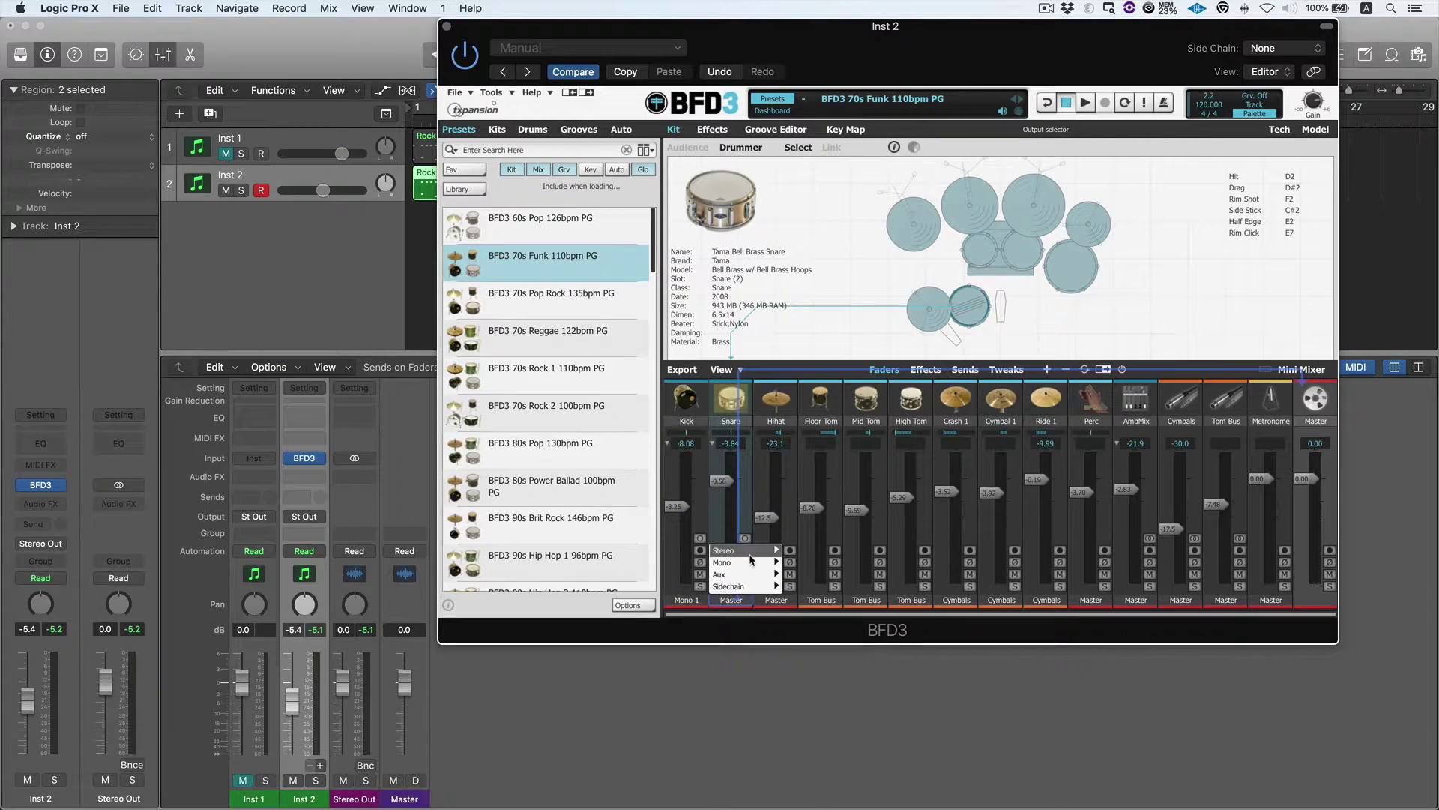
pyautogui.moveTo(723, 562)
pyautogui.click(805, 447)
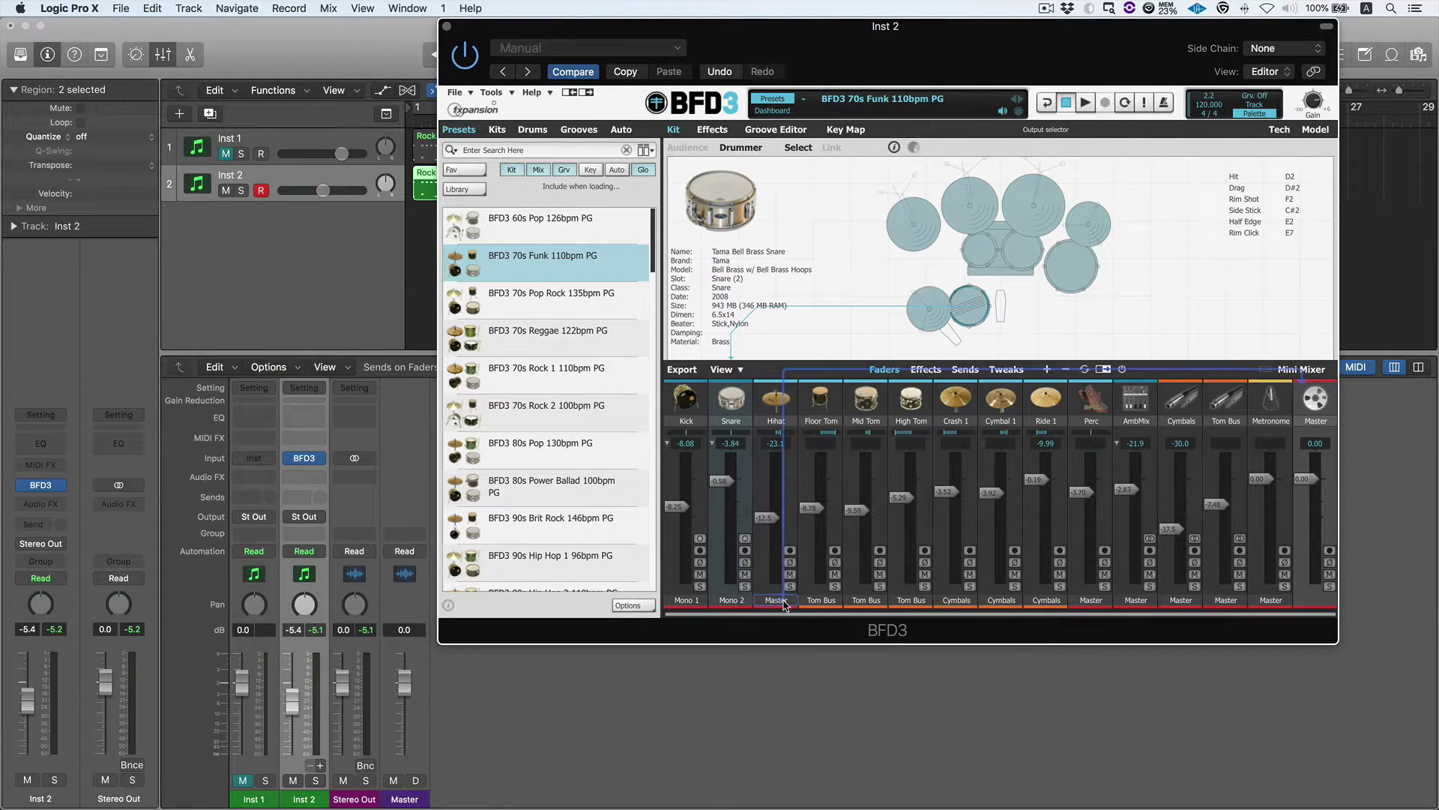
# Route the Hihat channel's output to Stereo 2 in the BFD3 mixer
pyautogui.click(779, 597)
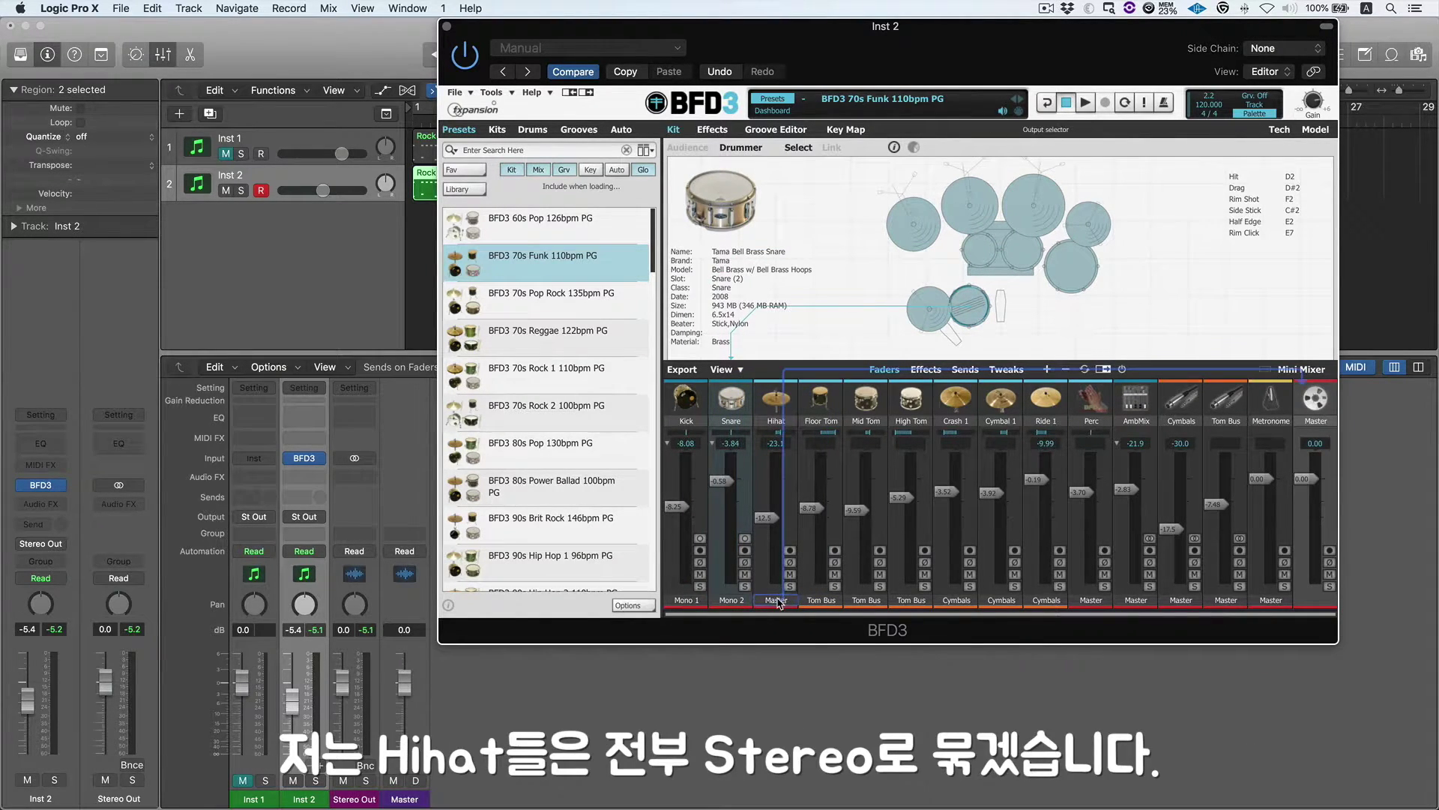
pyautogui.moveTo(794, 555)
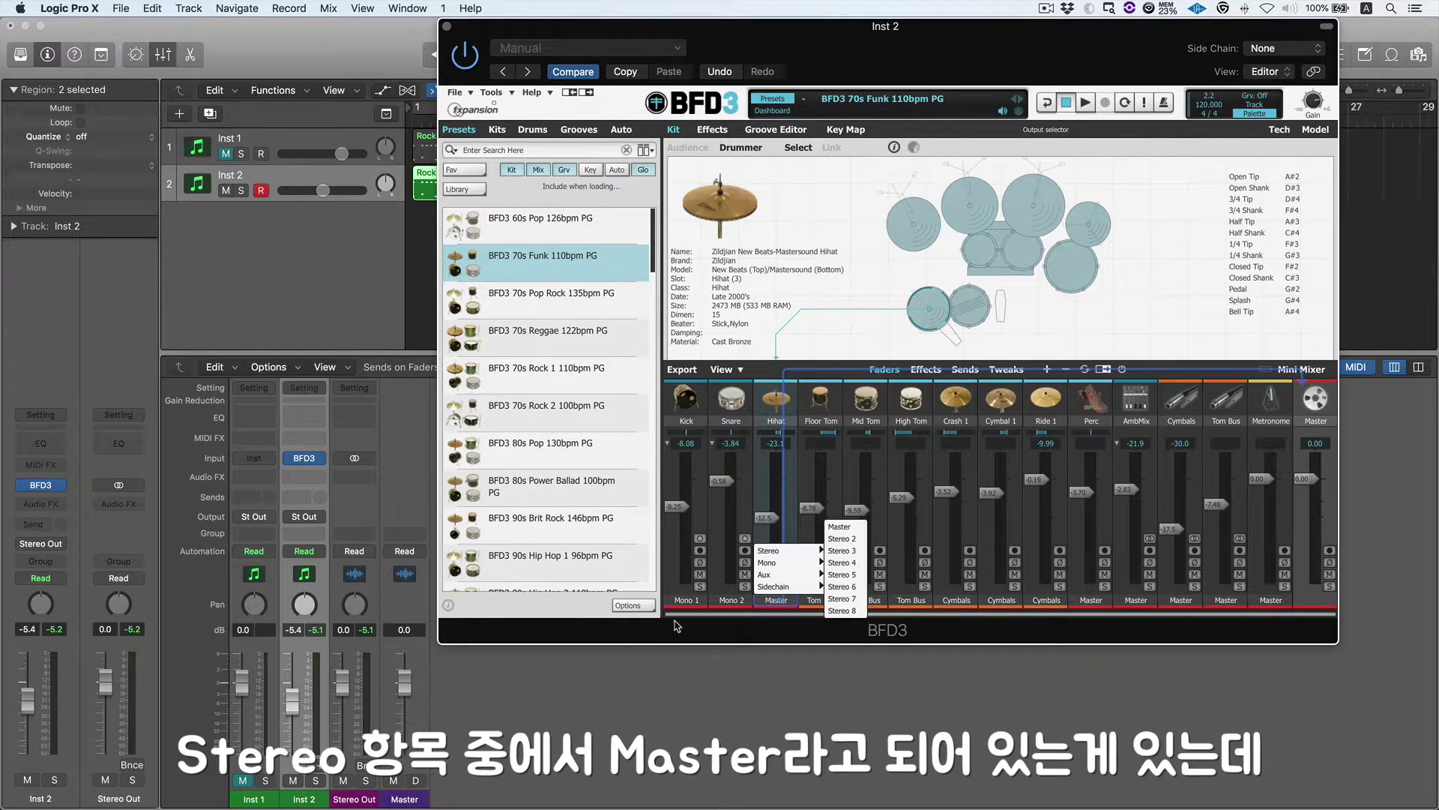
pyautogui.click(843, 539)
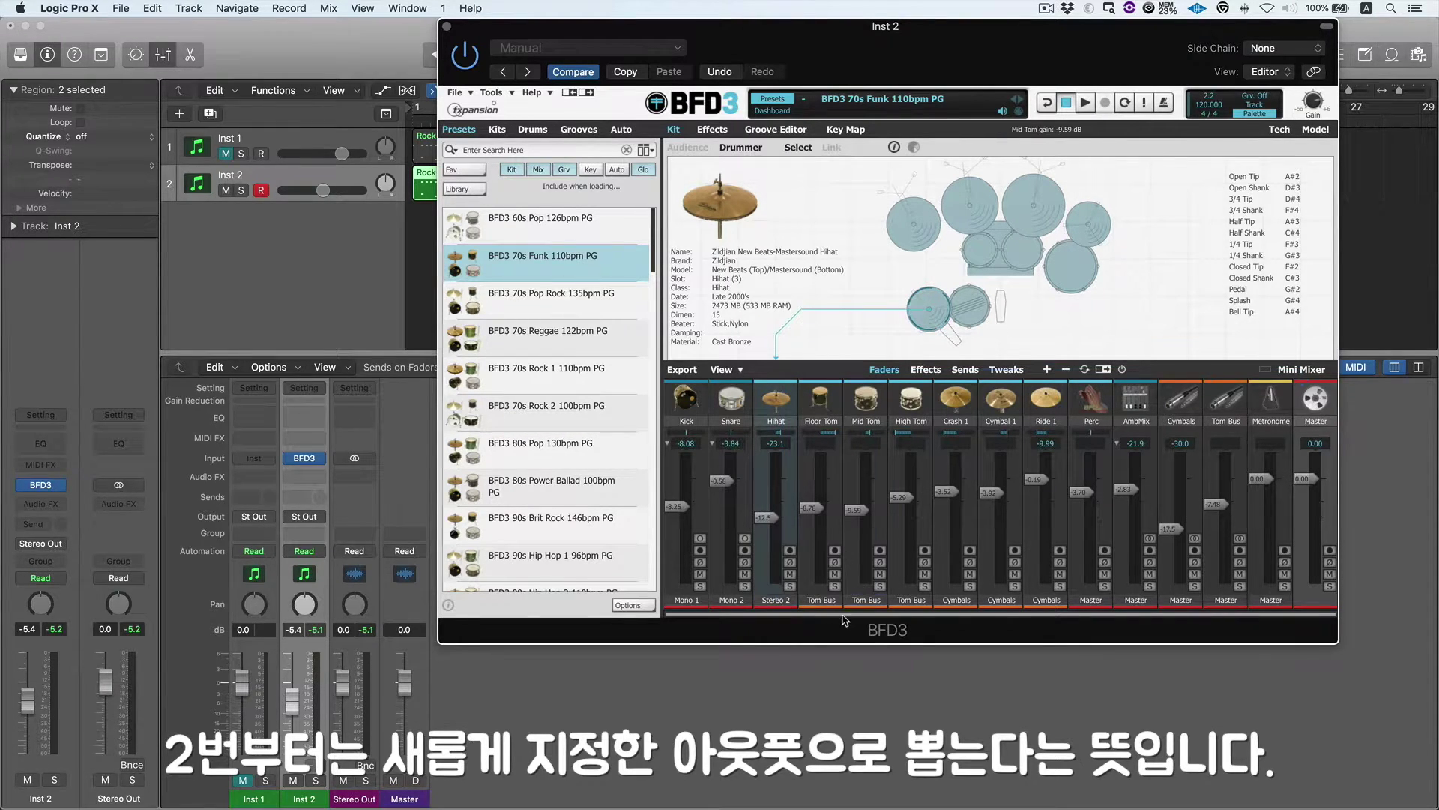
# Route the Floor Tom, Mid Tom and High Tom channels together to the Stereo 3 output
pyautogui.click(822, 600)
pyautogui.moveTo(836, 553)
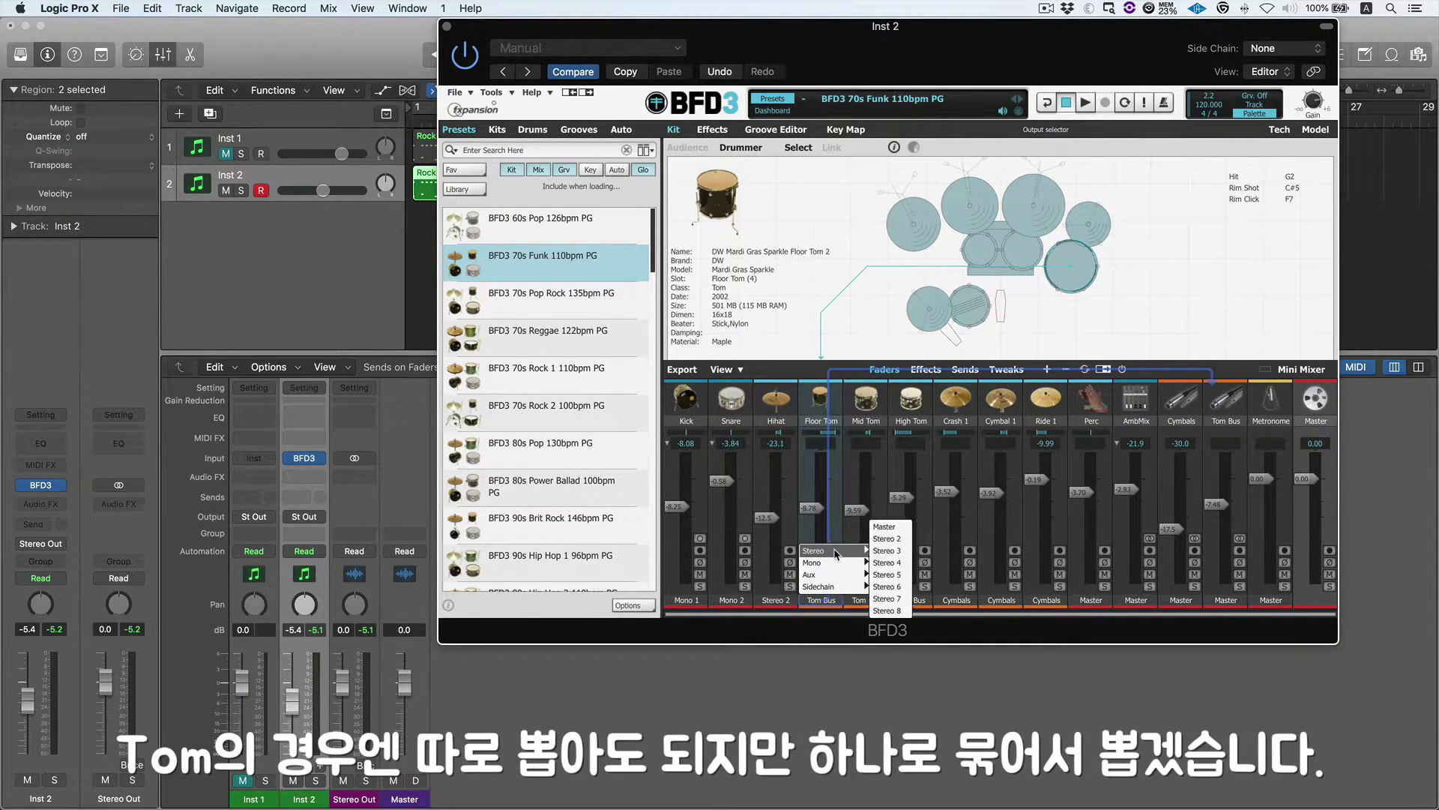
pyautogui.click(886, 550)
pyautogui.click(867, 600)
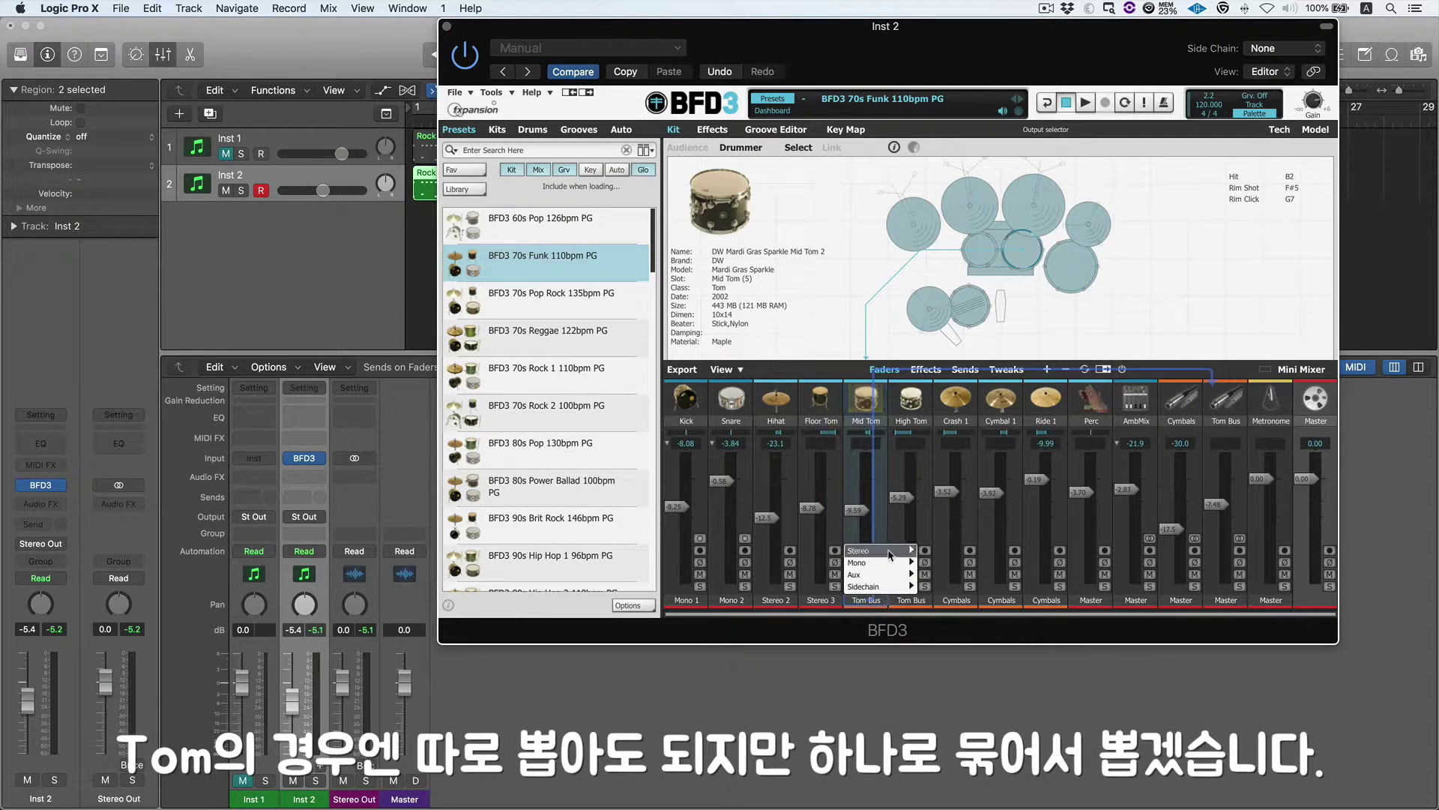
pyautogui.moveTo(881, 551)
pyautogui.click(931, 550)
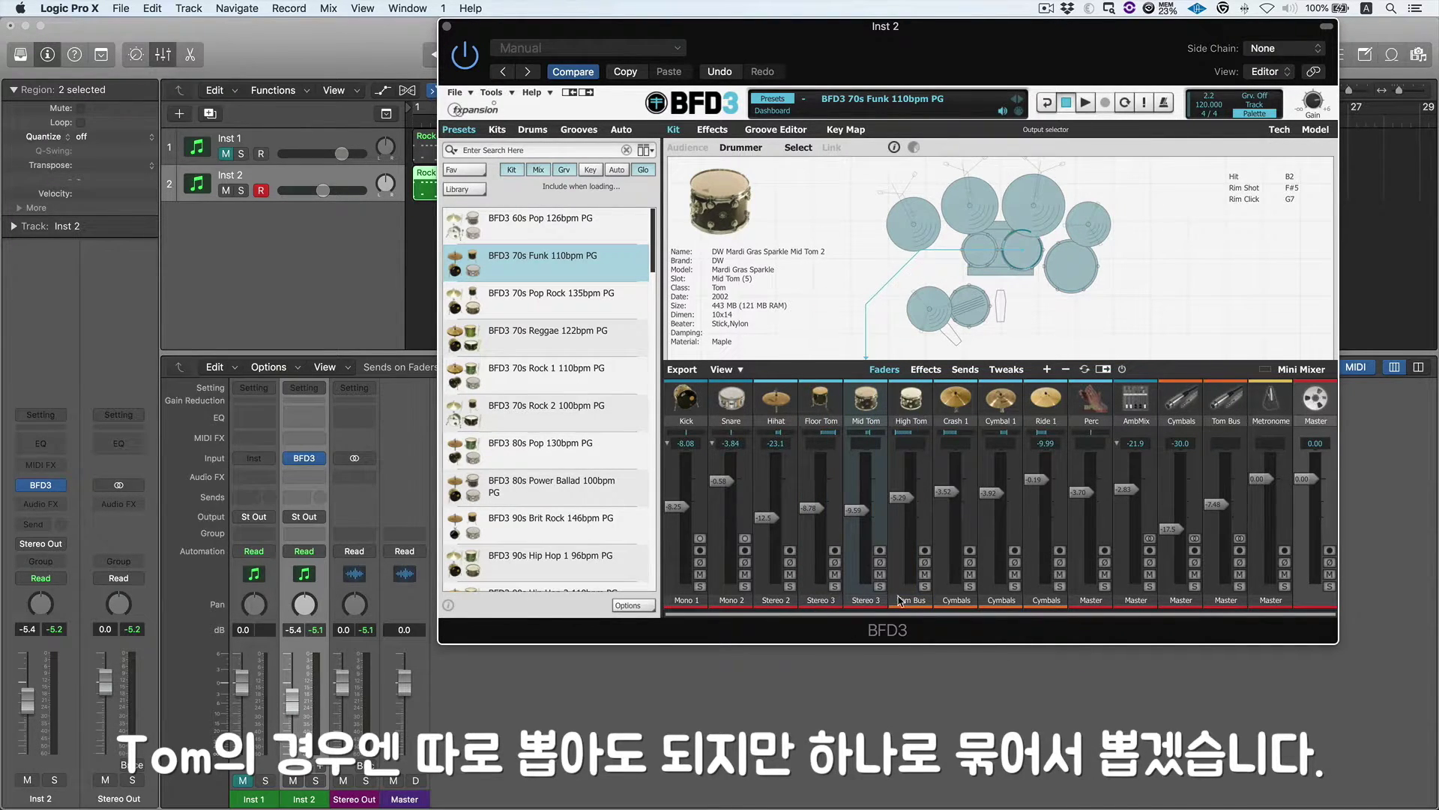
pyautogui.click(912, 600)
pyautogui.moveTo(930, 553)
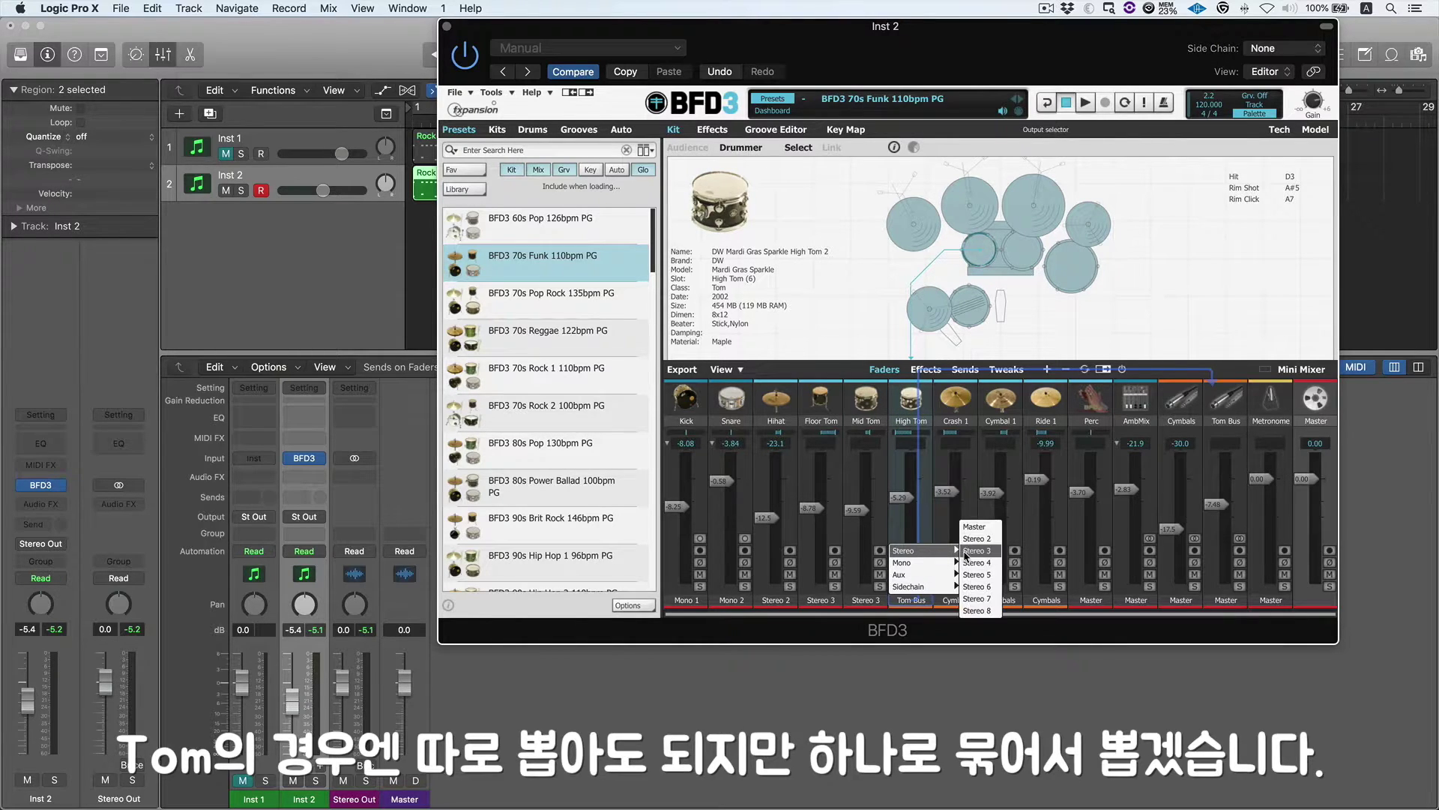
pyautogui.click(979, 551)
# Route the Crash 1 and Cymbal 1 channels to the Stereo 4 output
pyautogui.click(972, 599)
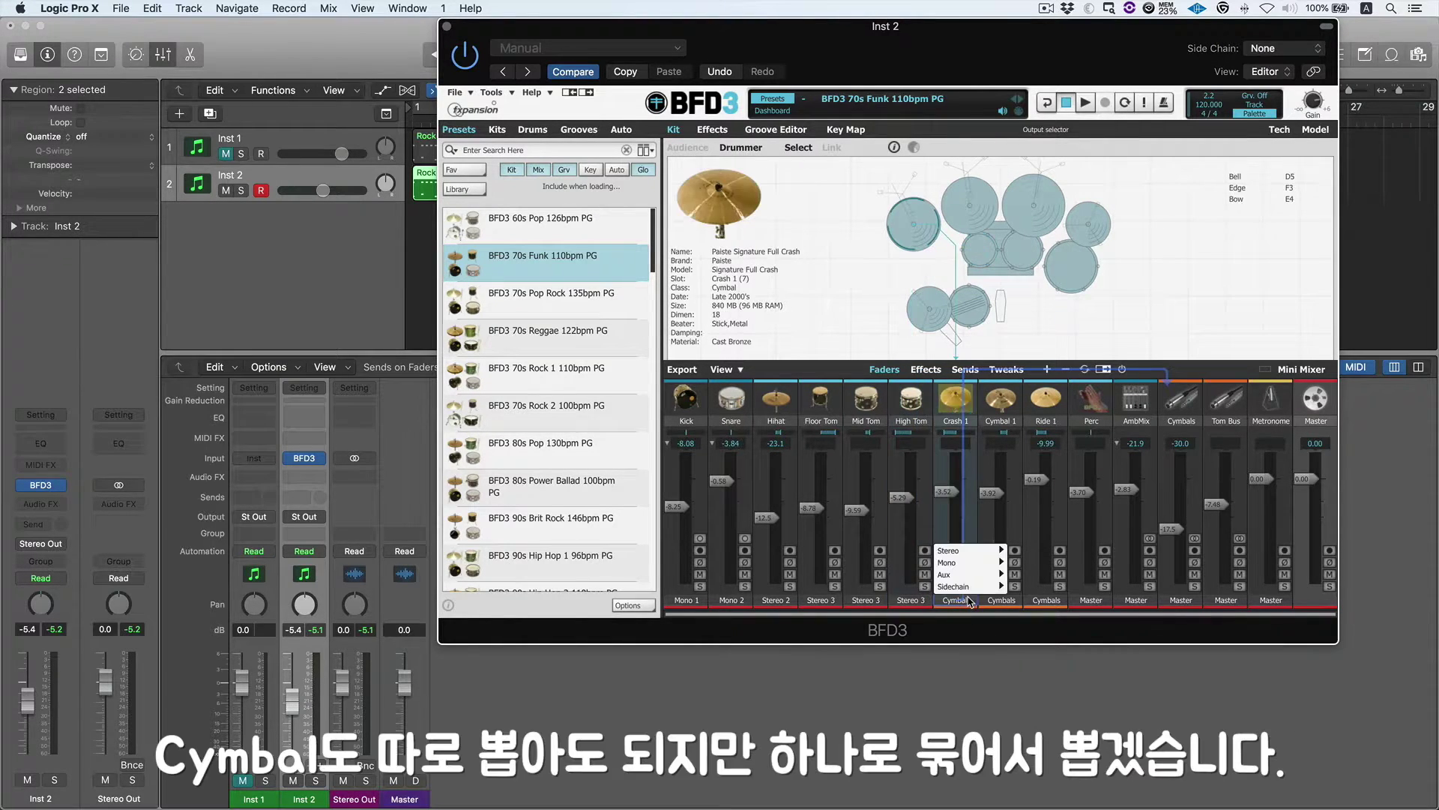
pyautogui.moveTo(976, 557)
pyautogui.click(1038, 567)
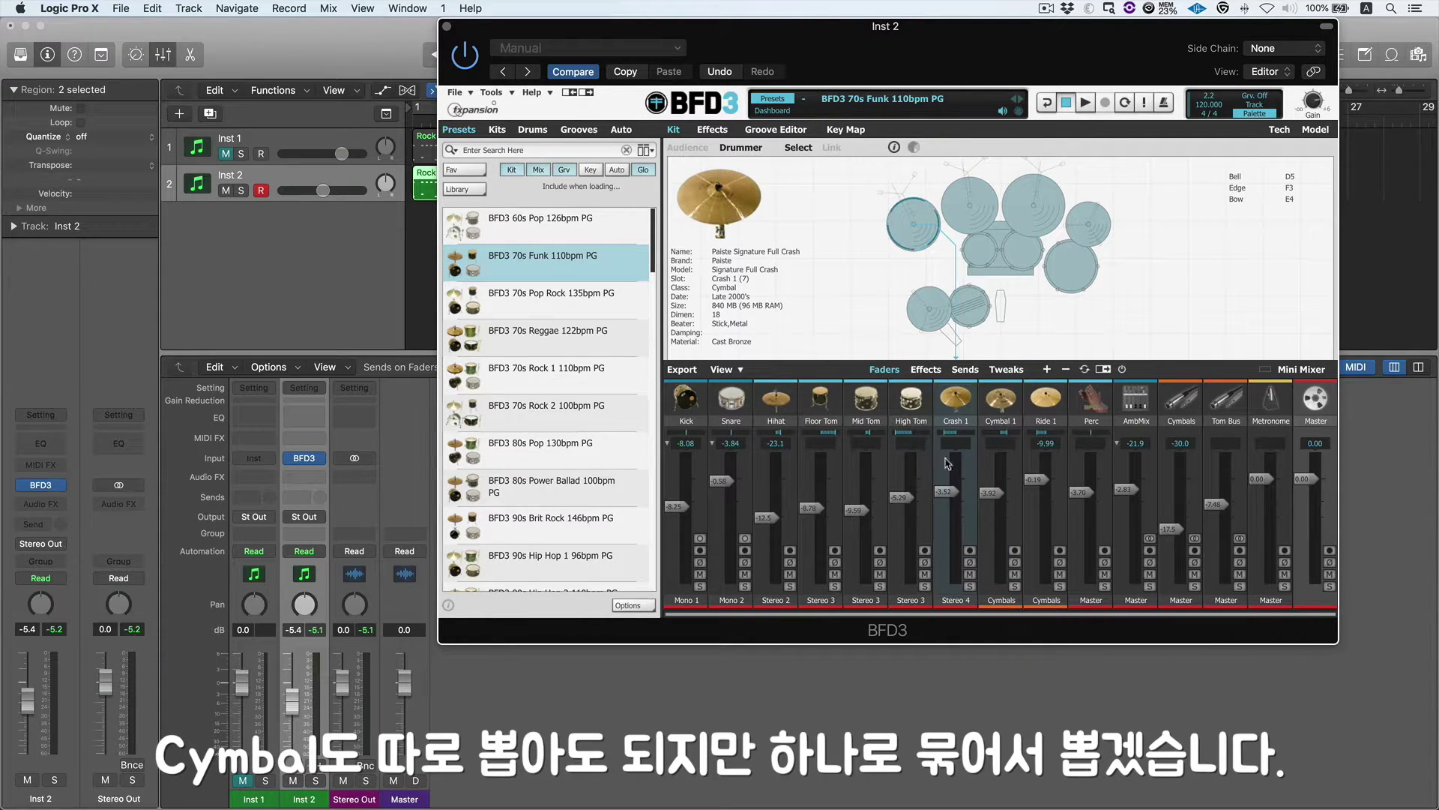
pyautogui.click(1000, 603)
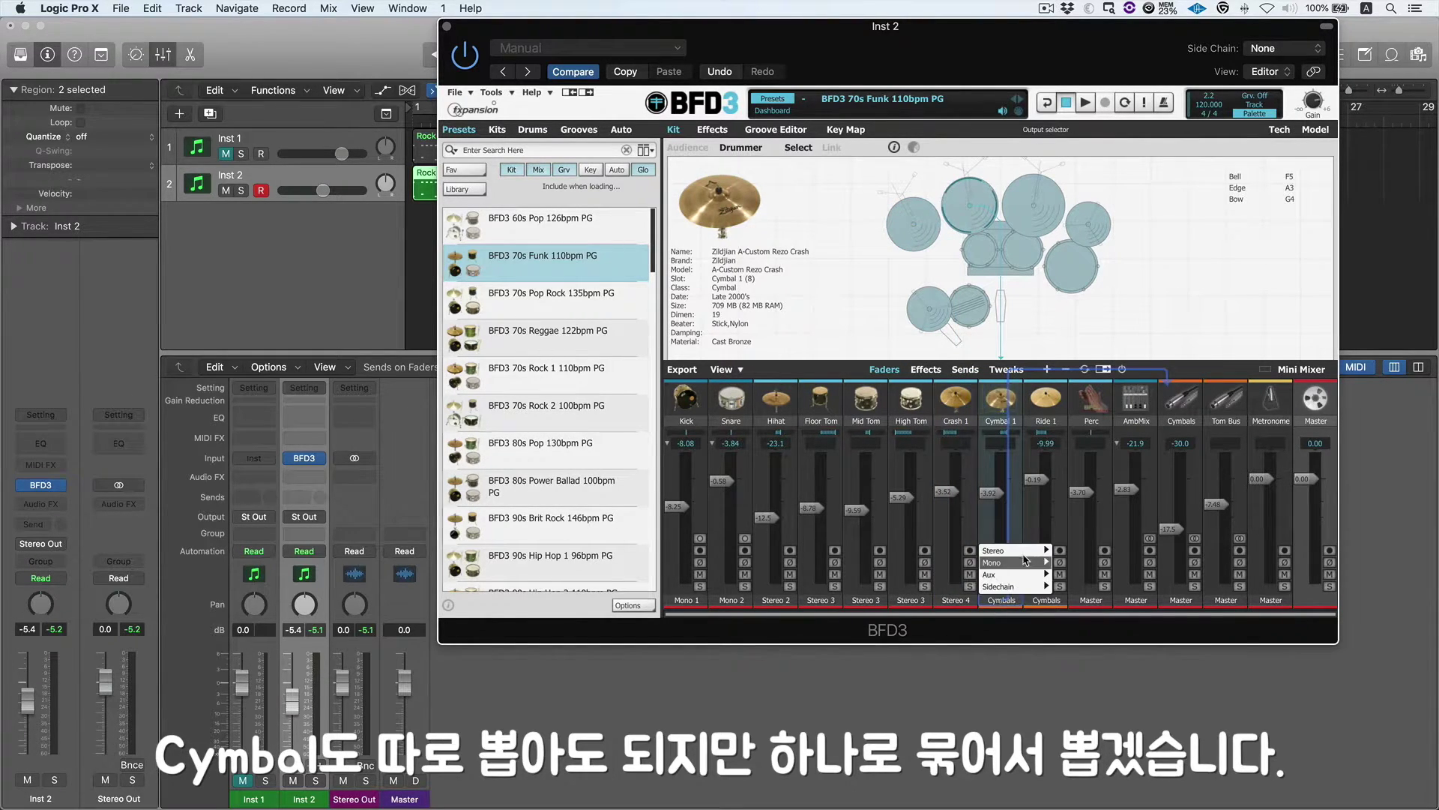
pyautogui.moveTo(1024, 556)
pyautogui.click(1059, 572)
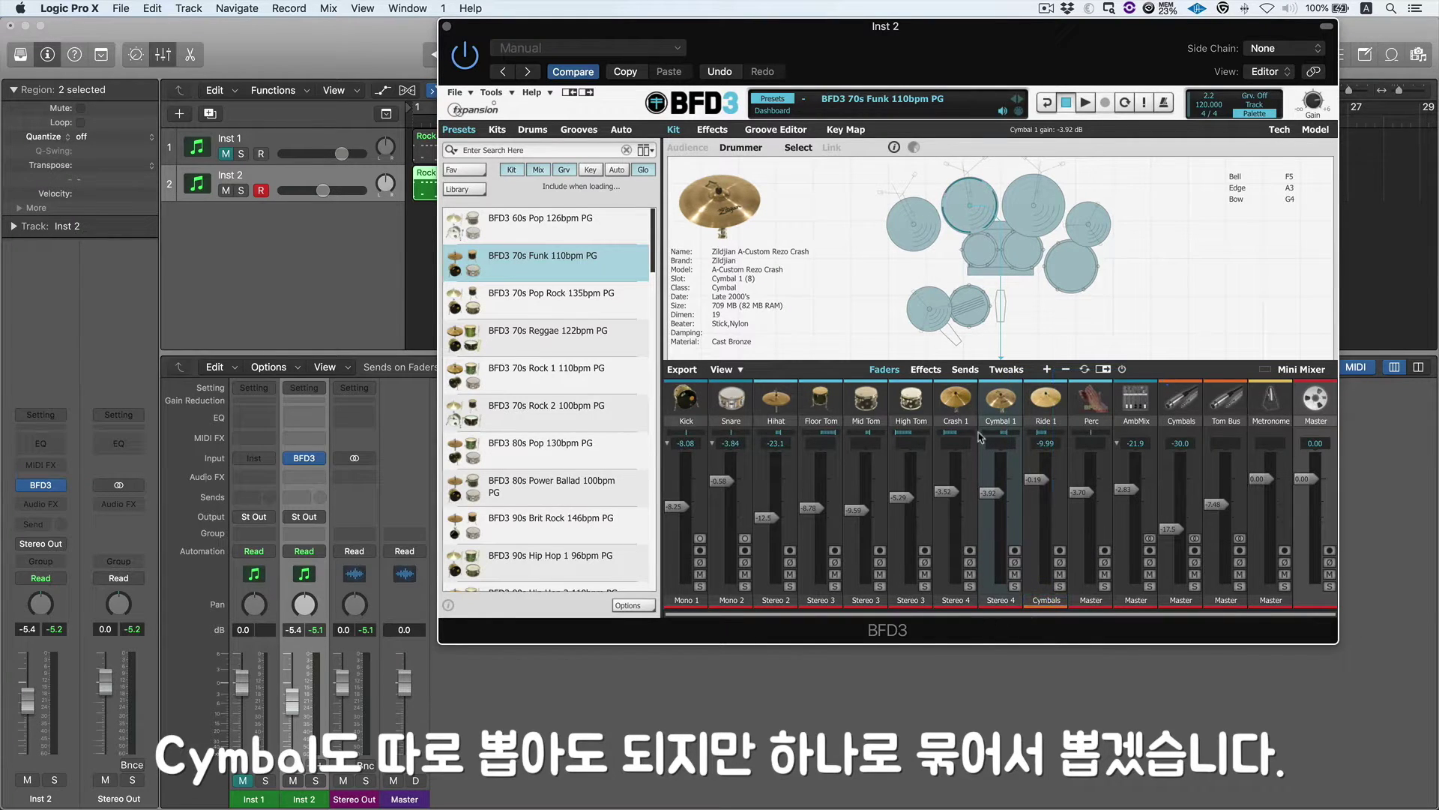
# Route the Ride 1 channel's output to Stereo 4 and lower the Perc channel's fader to its minimum
pyautogui.click(1054, 602)
pyautogui.moveTo(1070, 552)
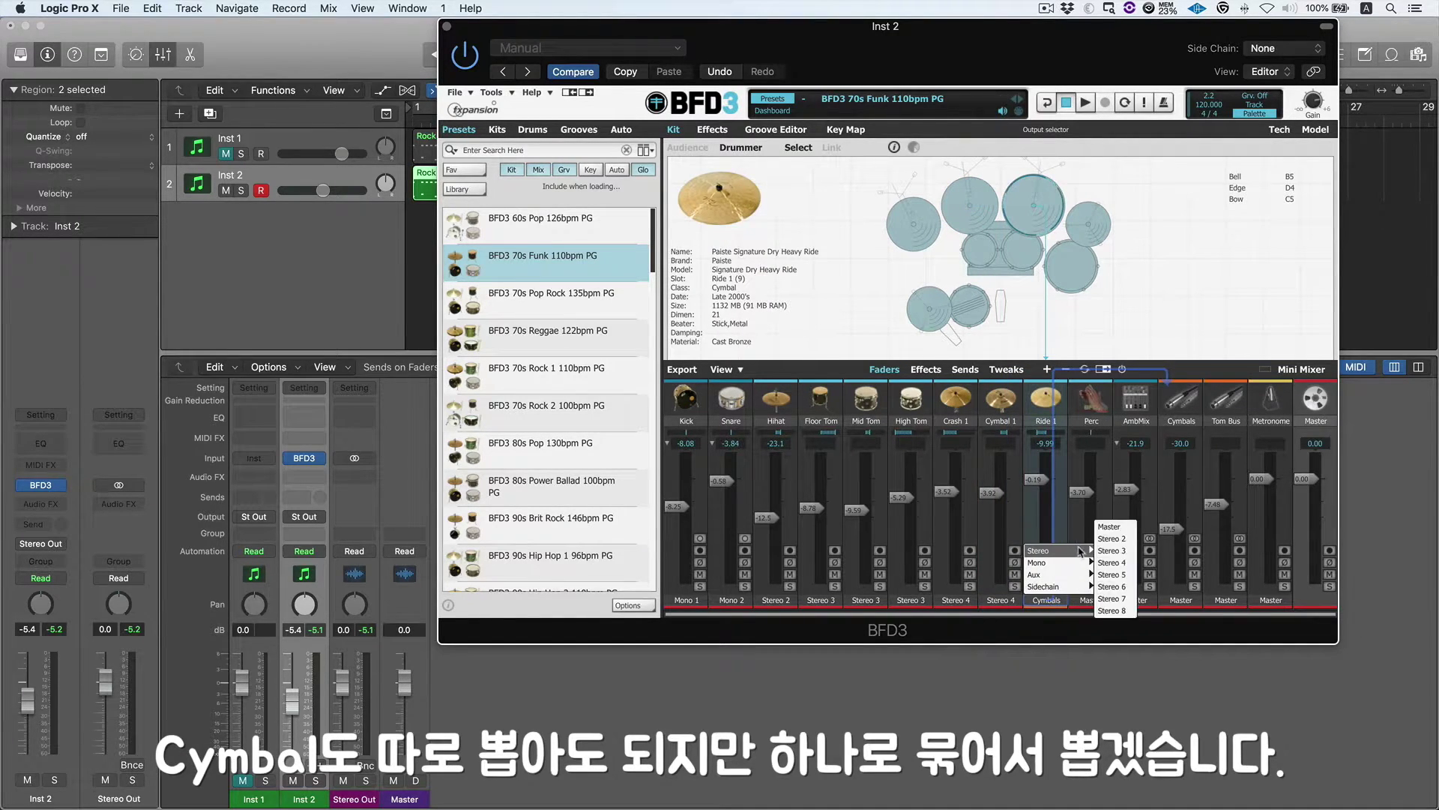
pyautogui.click(1111, 570)
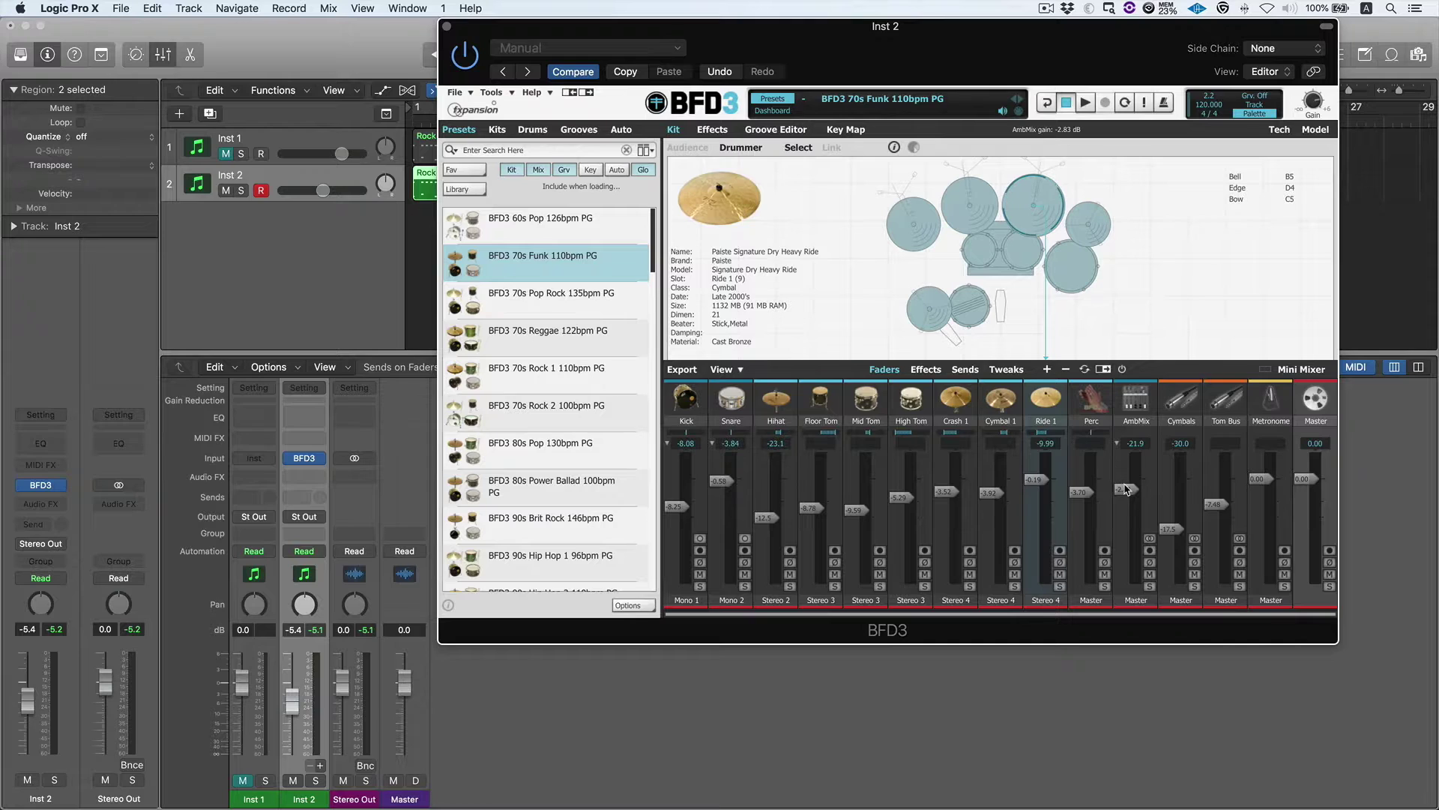
pyautogui.moveTo(1087, 497)
pyautogui.moveTo(1086, 496); pyautogui.dragTo(1084, 584)
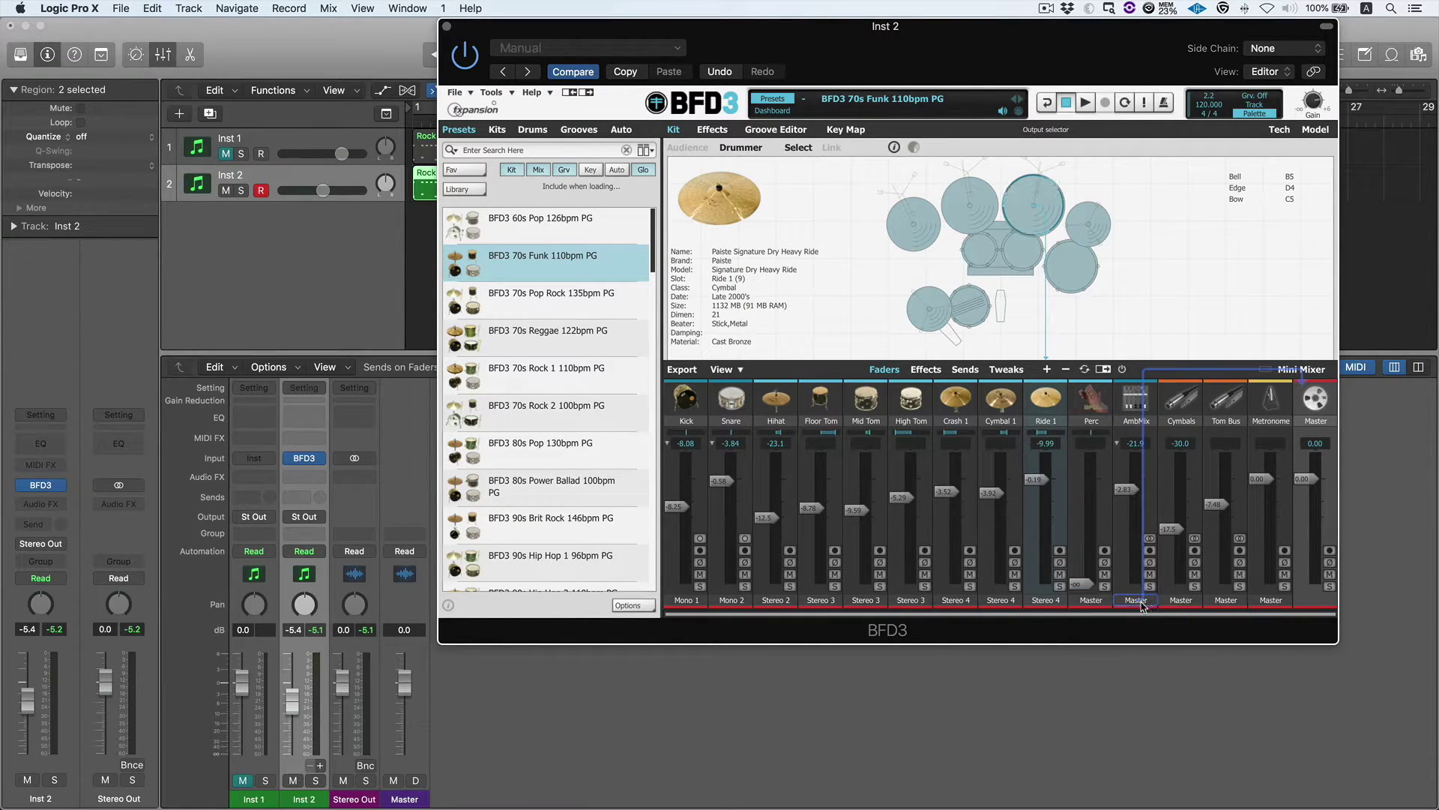
# Route the AmbMix channel's output to Stereo 5 in the BFD3 mixer
pyautogui.click(1141, 601)
pyautogui.moveTo(1164, 551)
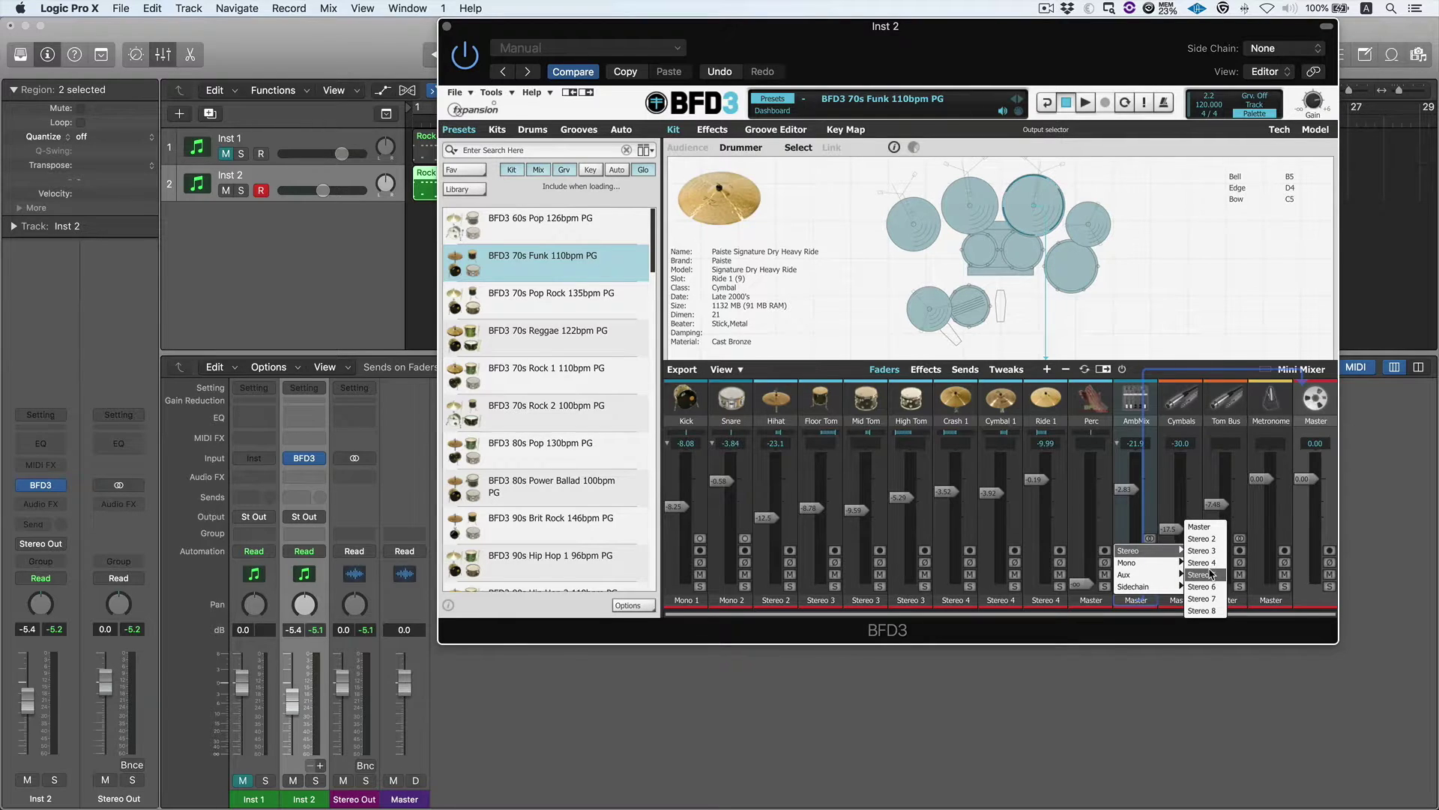
pyautogui.click(1212, 575)
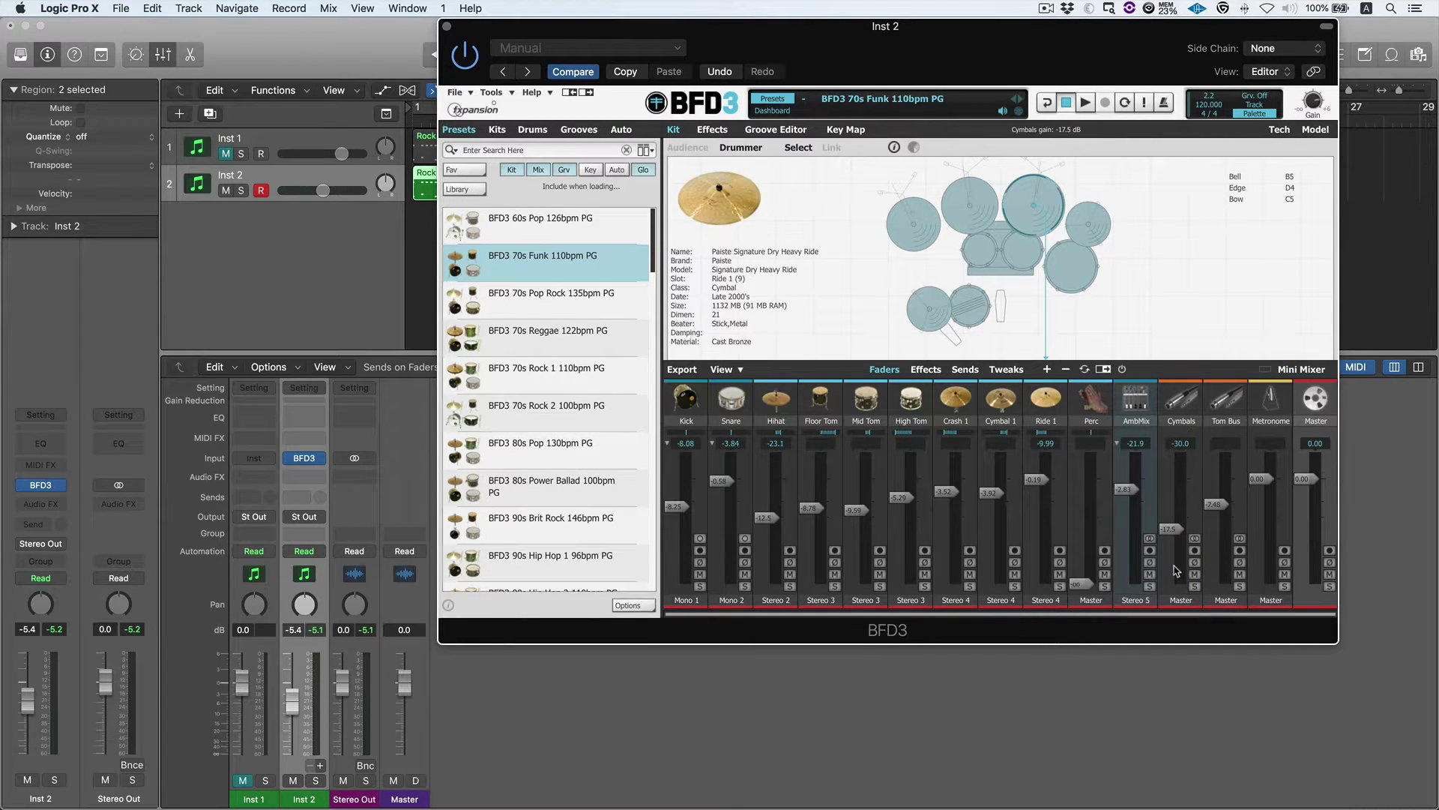
pyautogui.click(1195, 575)
# Add aux channel strips for BFD3's additional outputs beside Inst 2, from Aux 1 up to Aux 15, keeping the plug-in window clear of the mixer
pyautogui.moveTo(778, 60); pyautogui.dragTo(1035, 60)
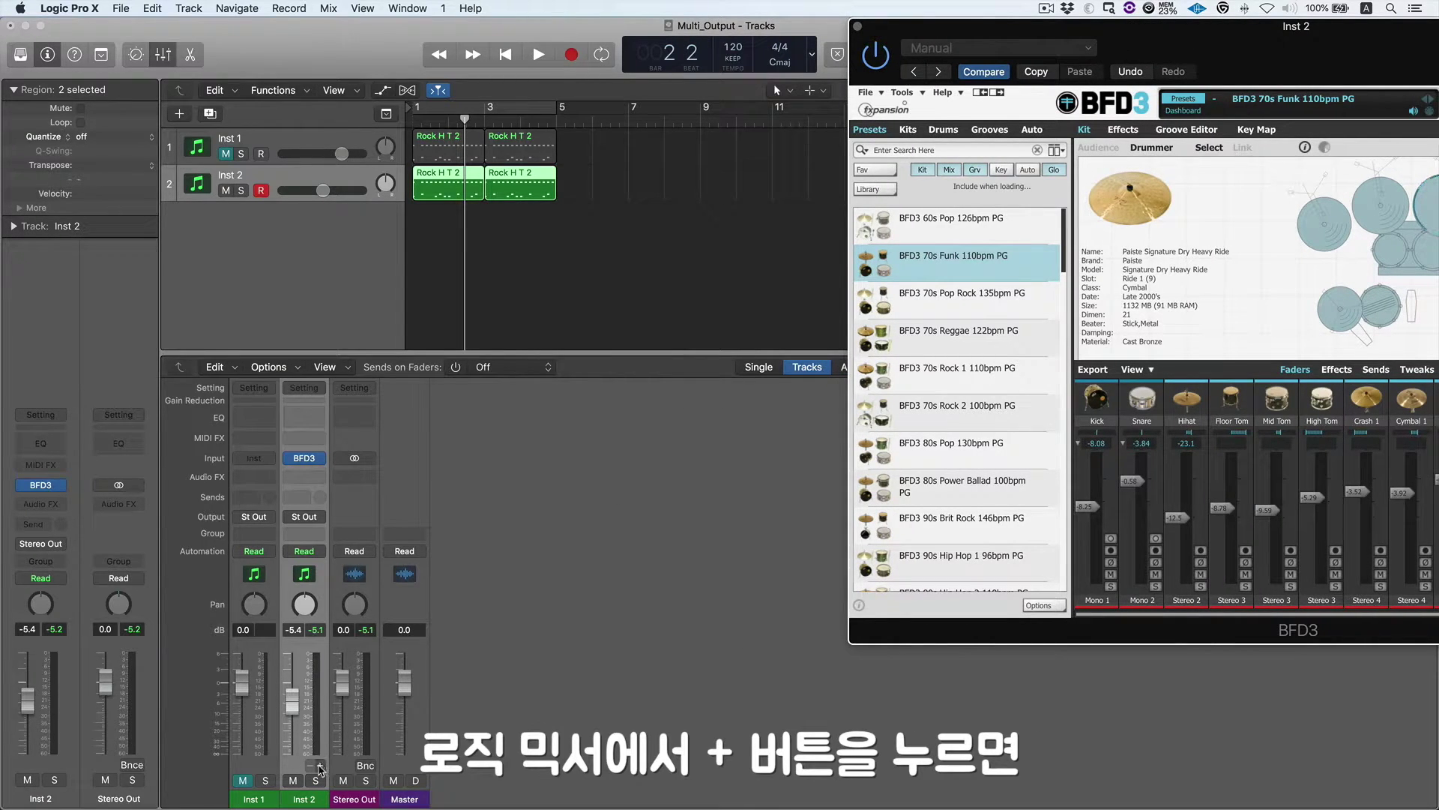
pyautogui.click(321, 764)
pyautogui.click(321, 765)
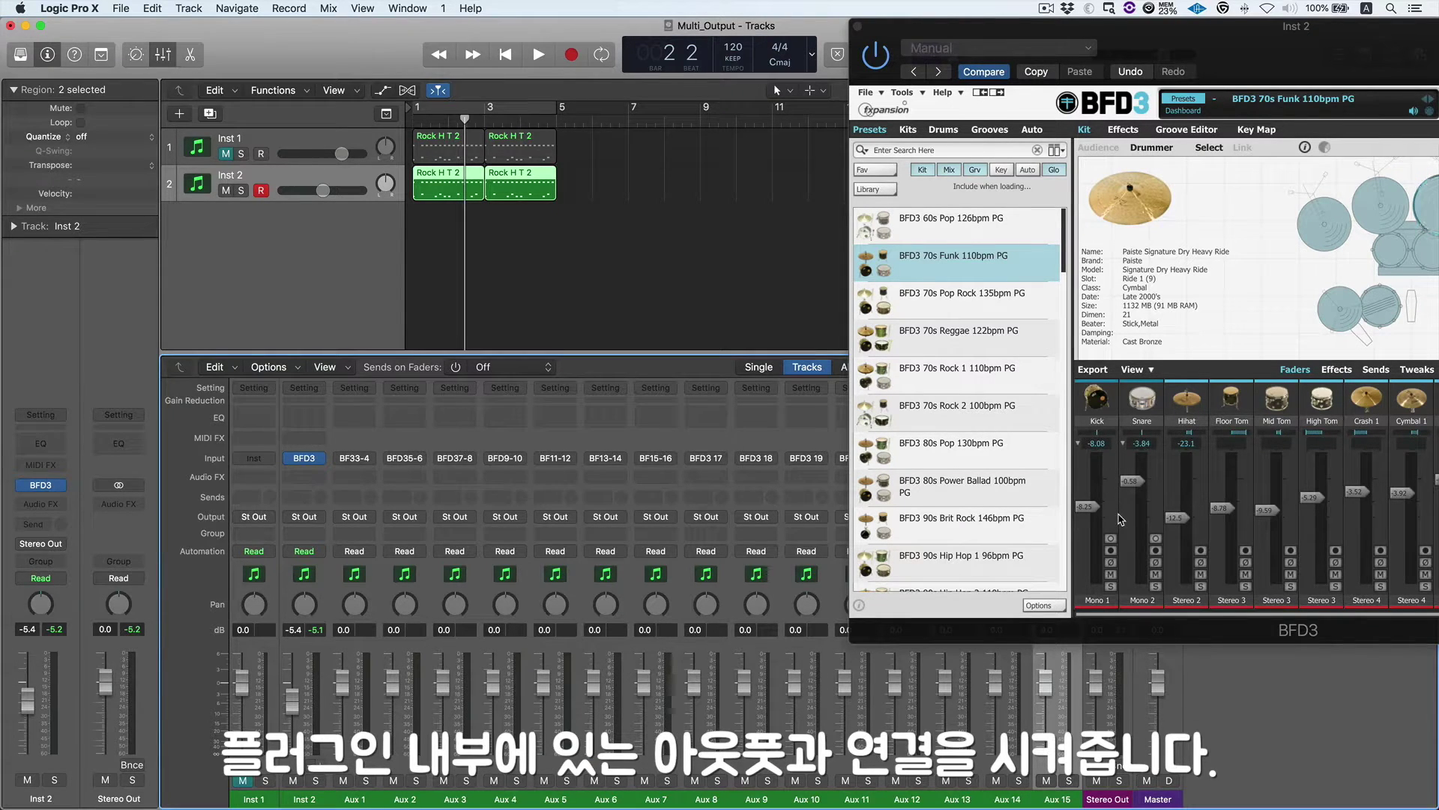
pyautogui.moveTo(1212, 48); pyautogui.dragTo(1090, 49)
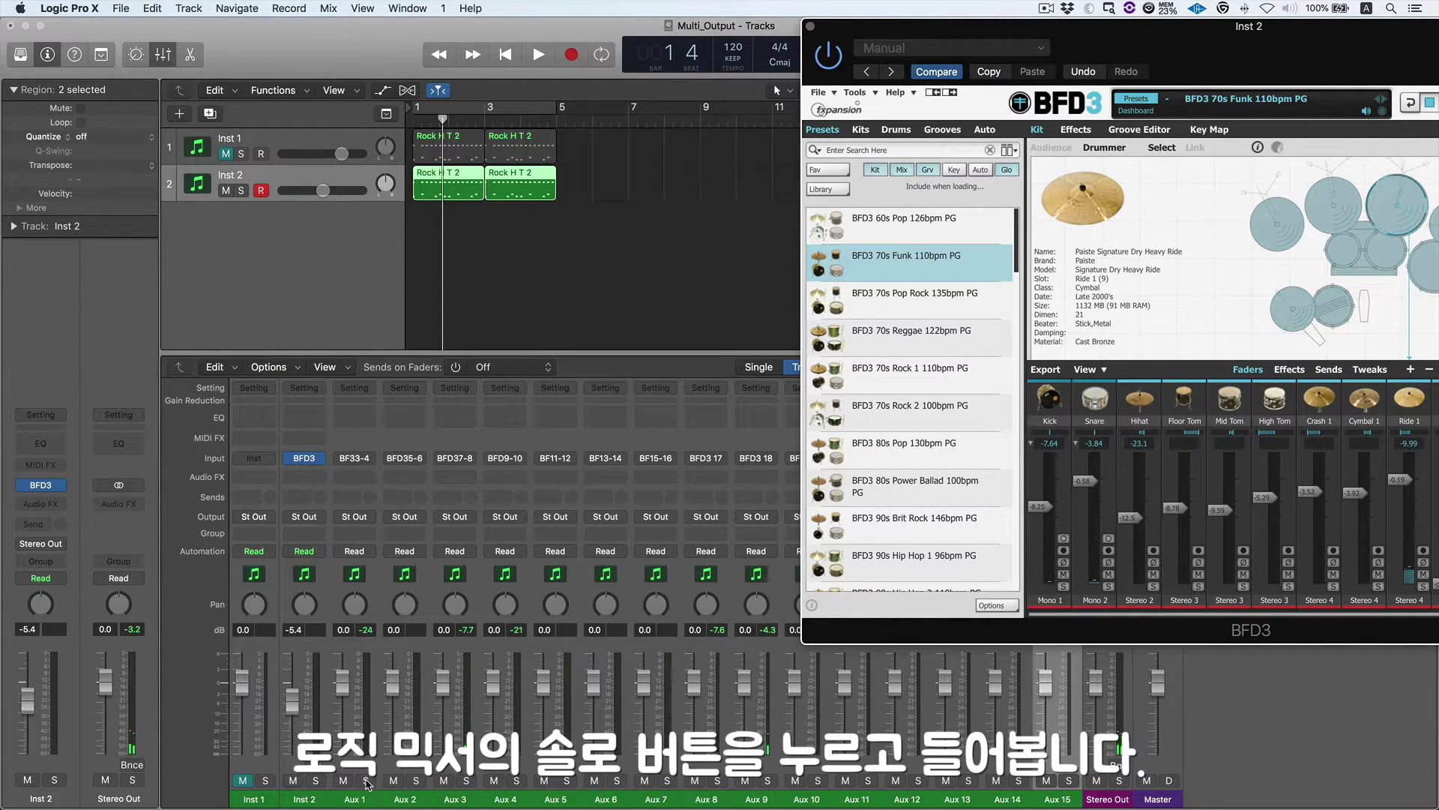
# Audition Aux 1 soloed during playback, rename it HH and switch its solo off
pyautogui.press('space')
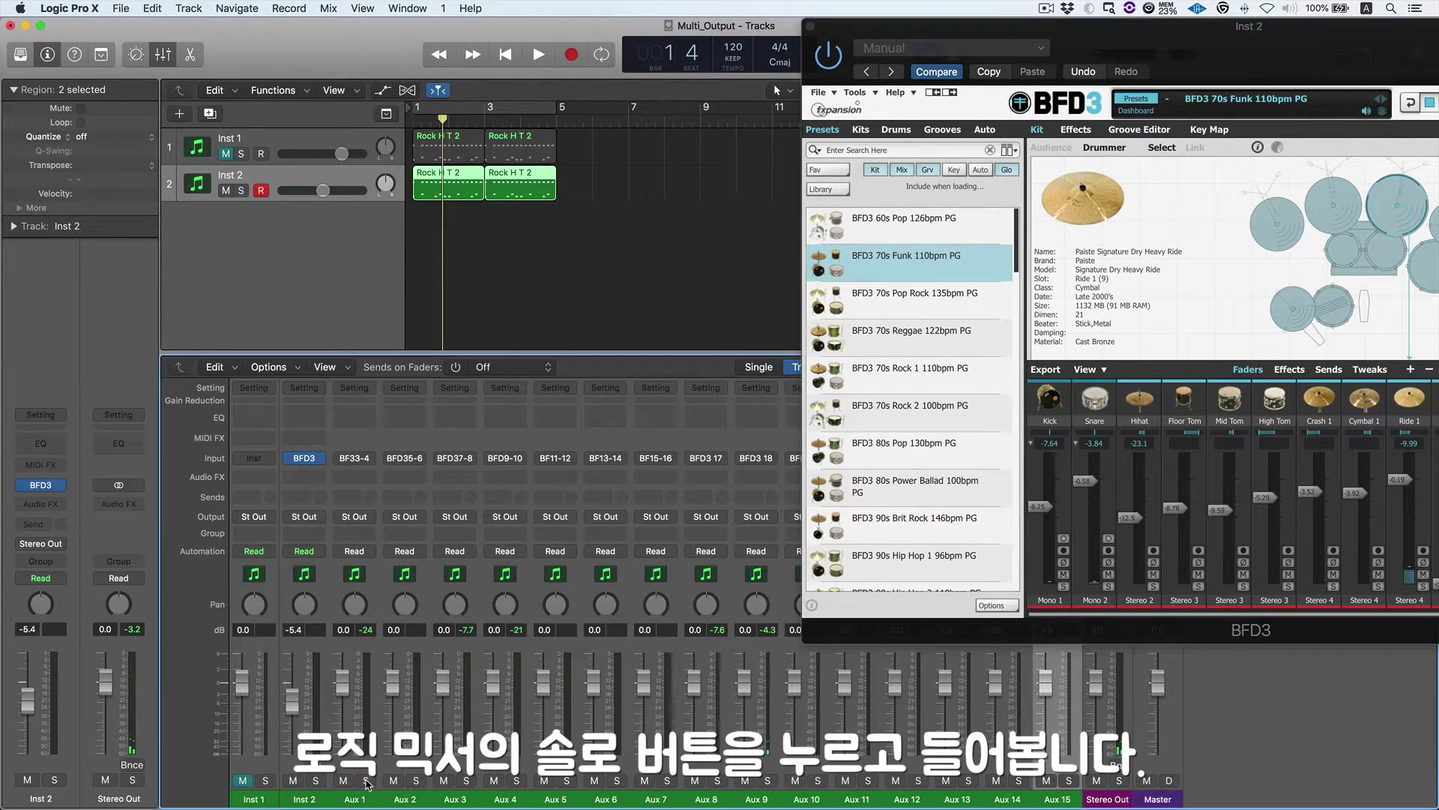
pyautogui.click(367, 780)
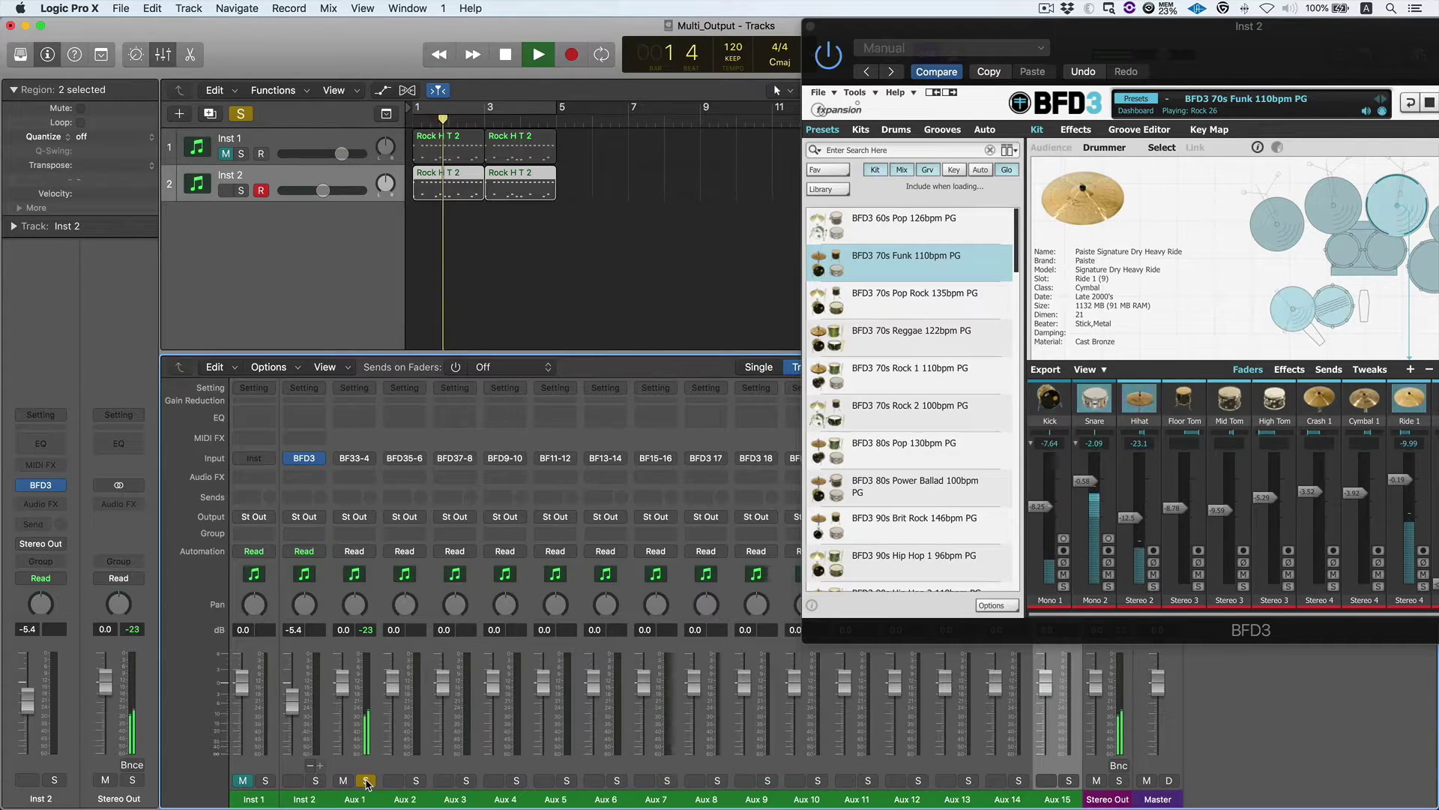
pyautogui.press('space')
pyautogui.click(358, 800)
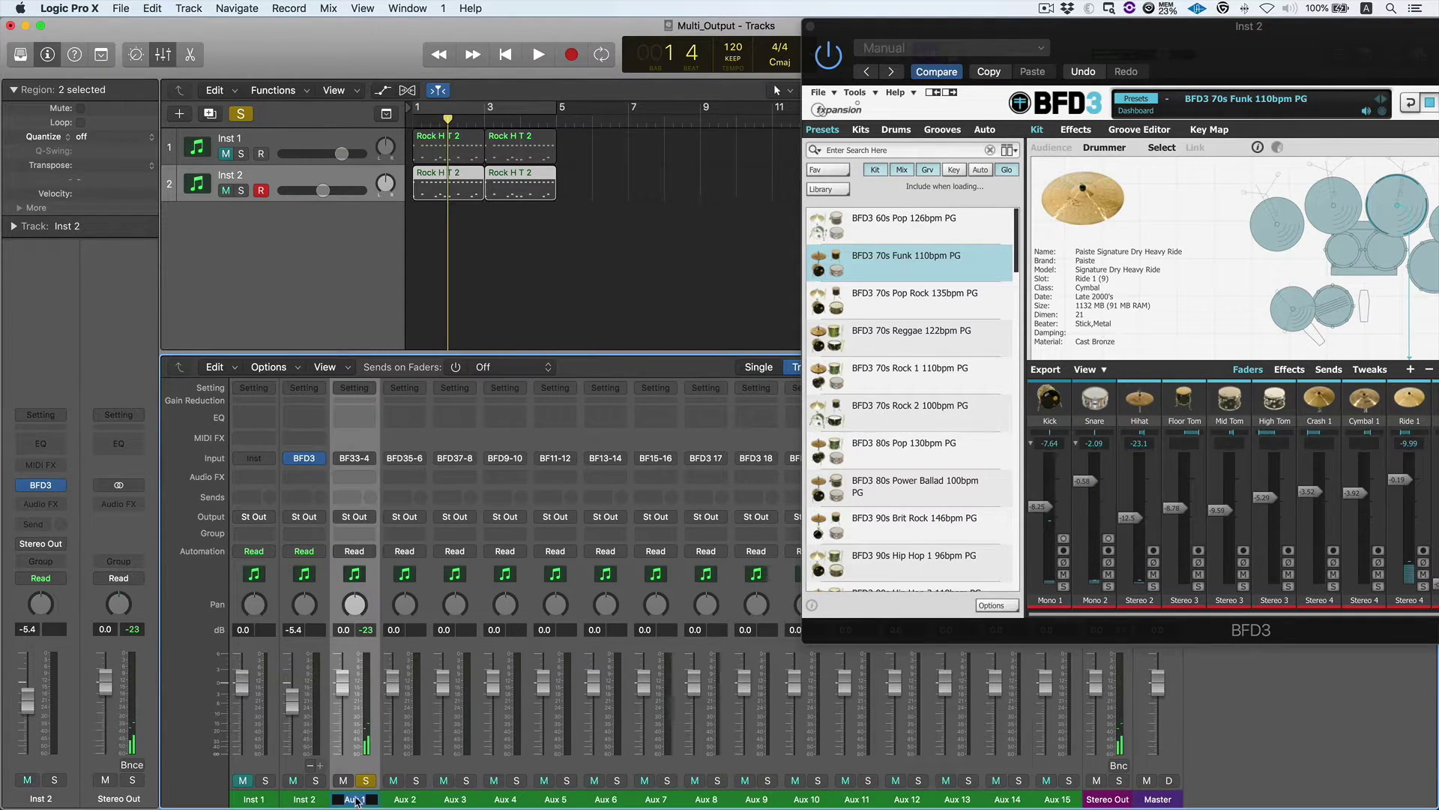
pyautogui.write('HH')
pyautogui.press('Return')
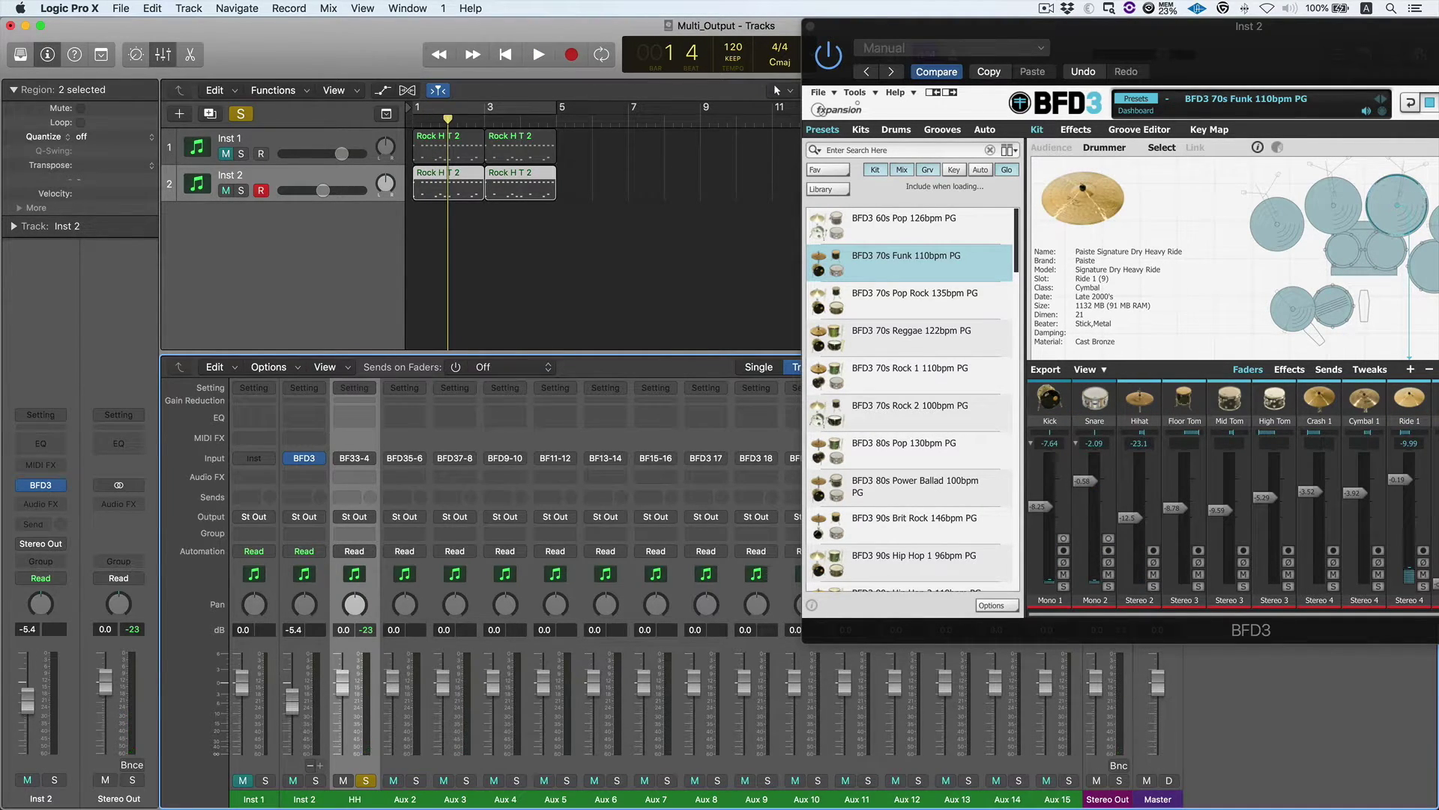
pyautogui.click(366, 780)
# Audition Aux 3 soloed during playback, switch its solo off and rename it CYM
pyautogui.press('space')
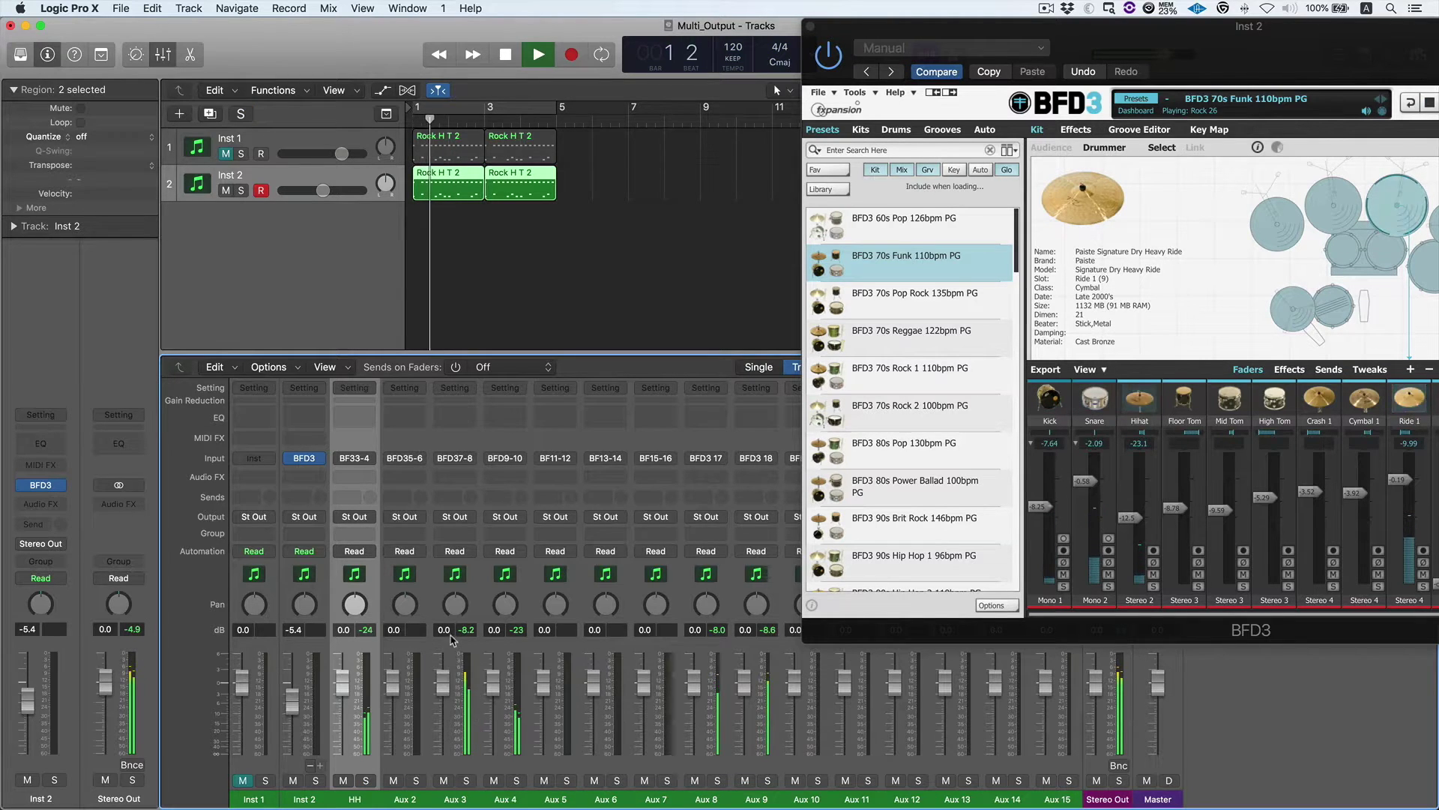
pyautogui.click(466, 780)
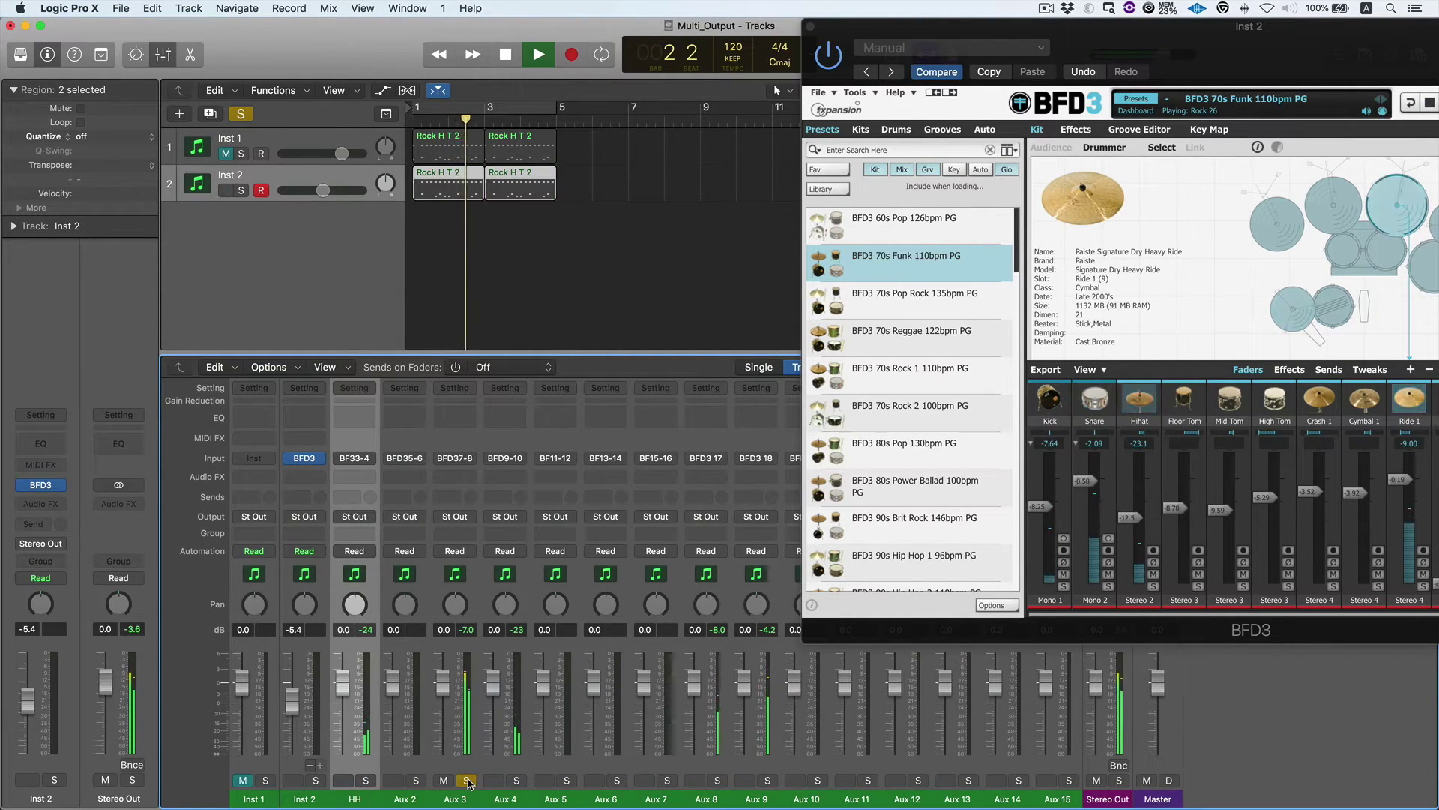
pyautogui.press('space')
pyautogui.click(467, 780)
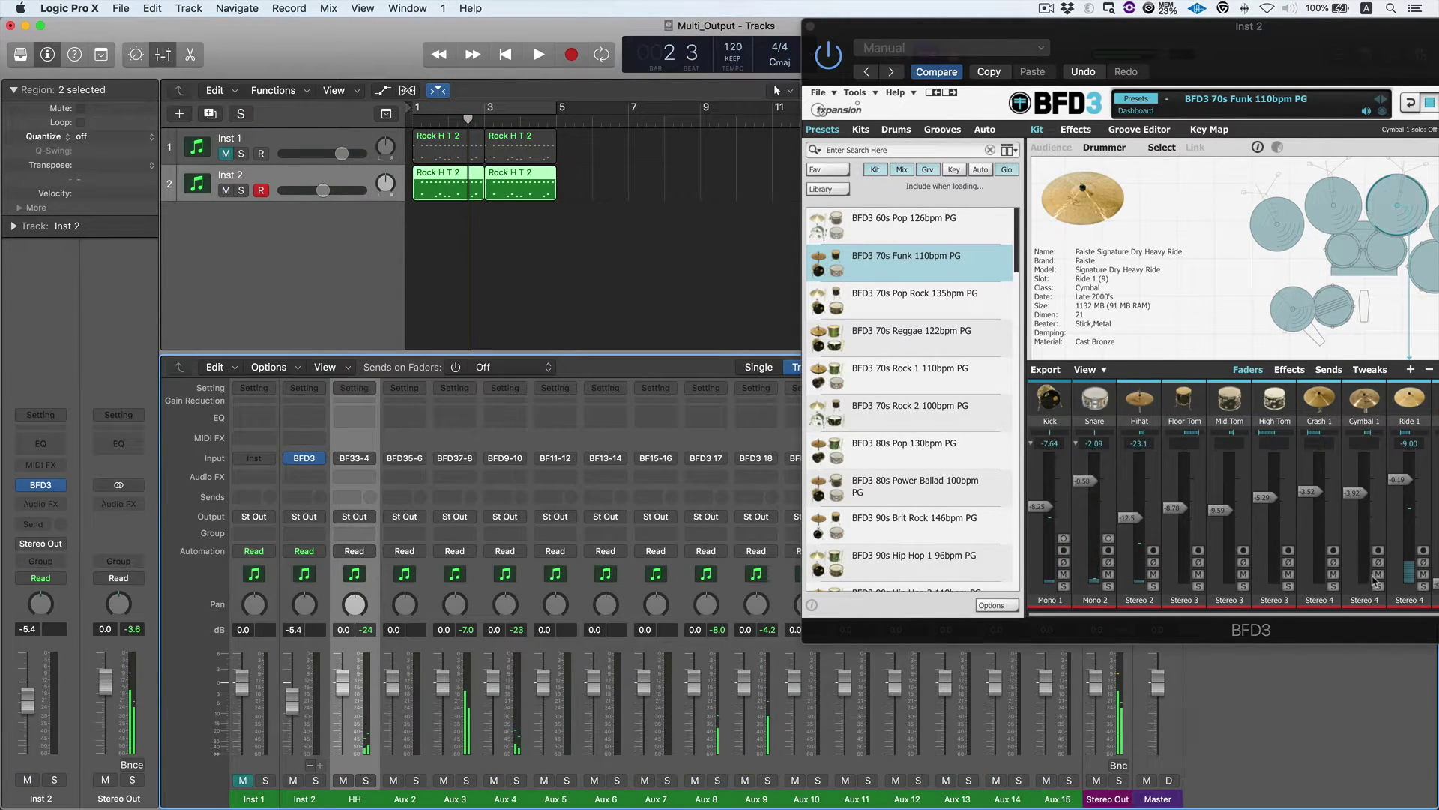
pyautogui.click(456, 799)
pyautogui.doubleClick(455, 799)
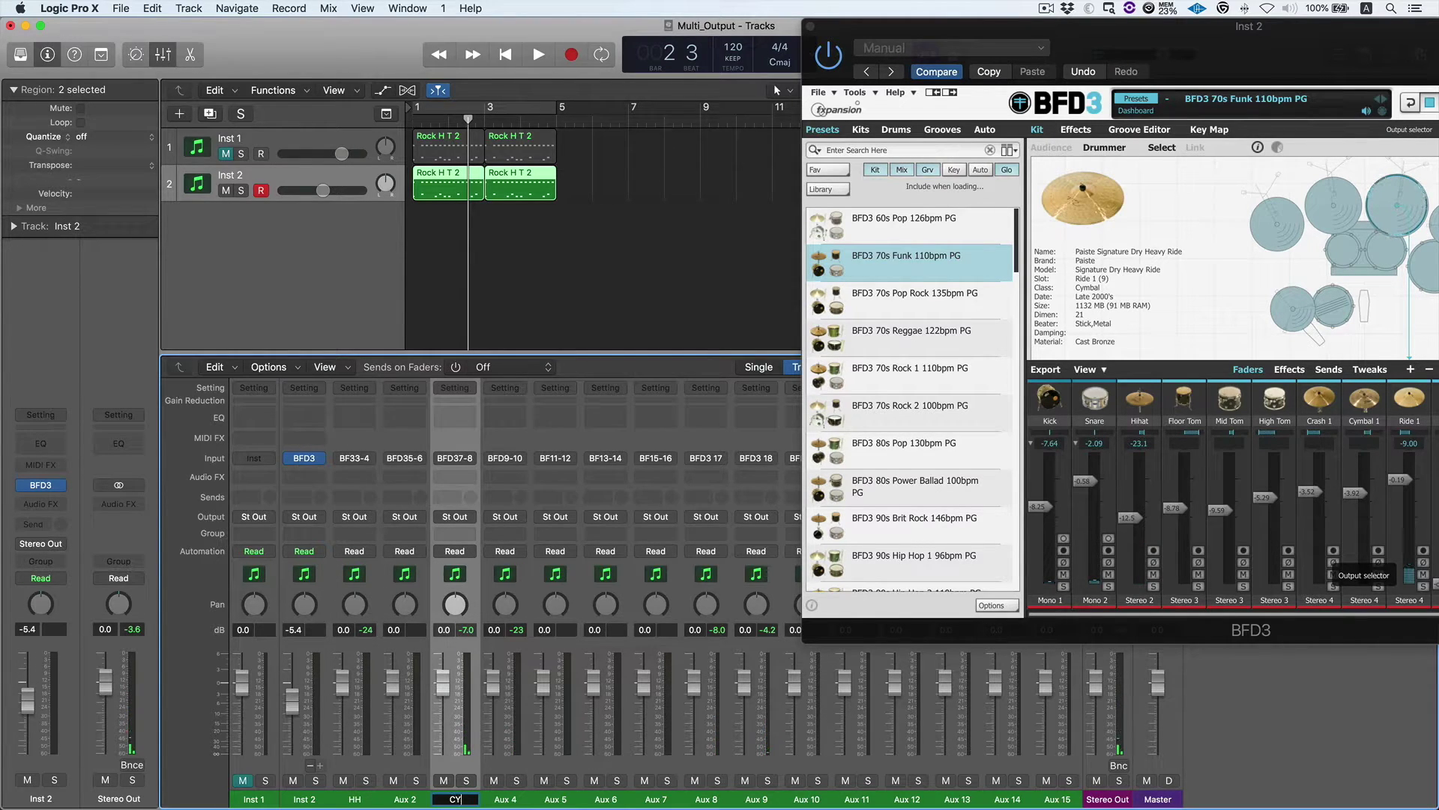
pyautogui.press('Return')
pyautogui.doubleClick(465, 799)
pyautogui.write('M')
pyautogui.press('Return')
# Audition Aux 4 soloed during playback, switch its solo off and rename it AMBI
pyautogui.press('space')
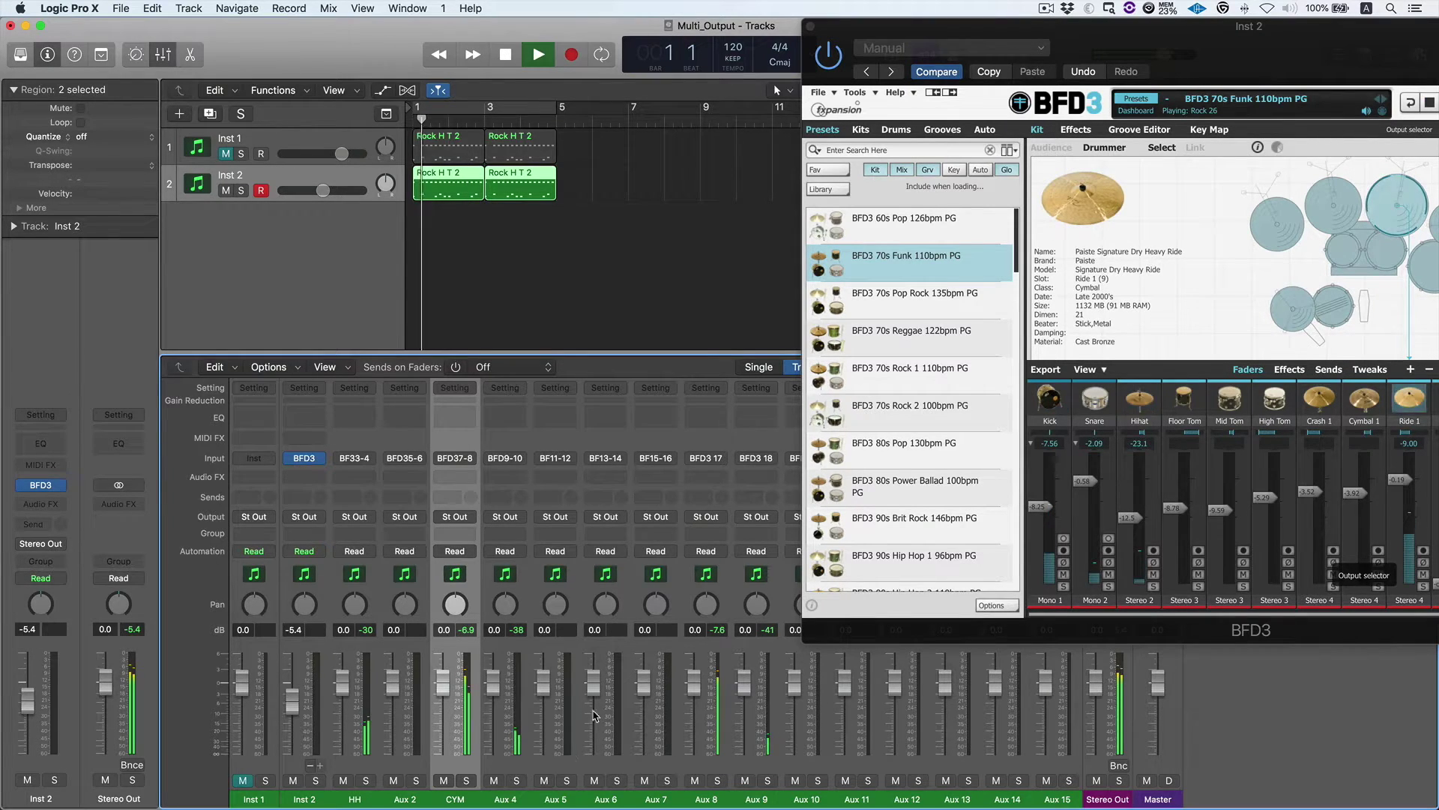
pyautogui.click(517, 780)
pyautogui.press('space')
pyautogui.click(518, 781)
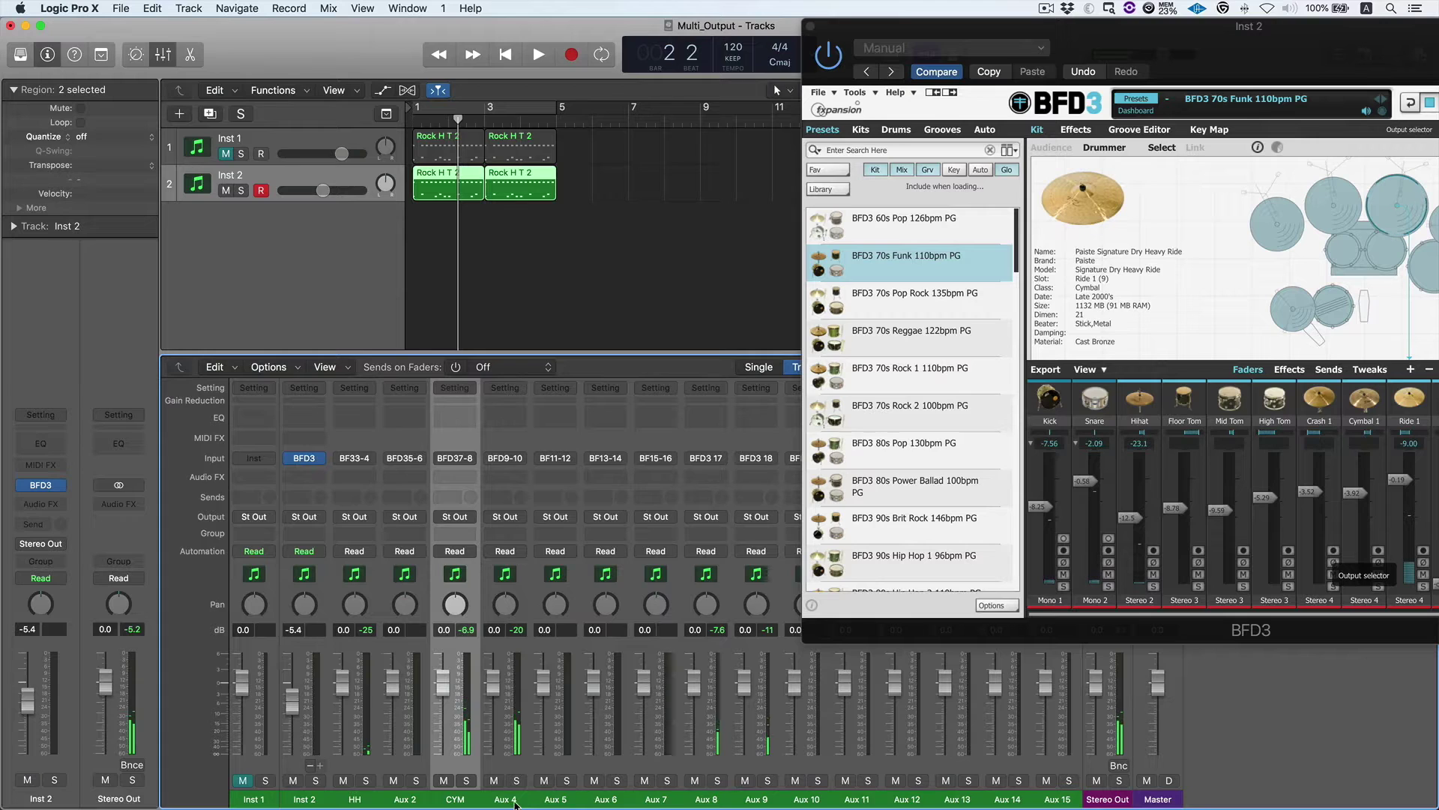
pyautogui.doubleClick(516, 799)
pyautogui.write('AMBI')
pyautogui.press('Return')
# Audition Aux 8 soloed during playback, switch its solo off and rename it KICK
pyautogui.press('space')
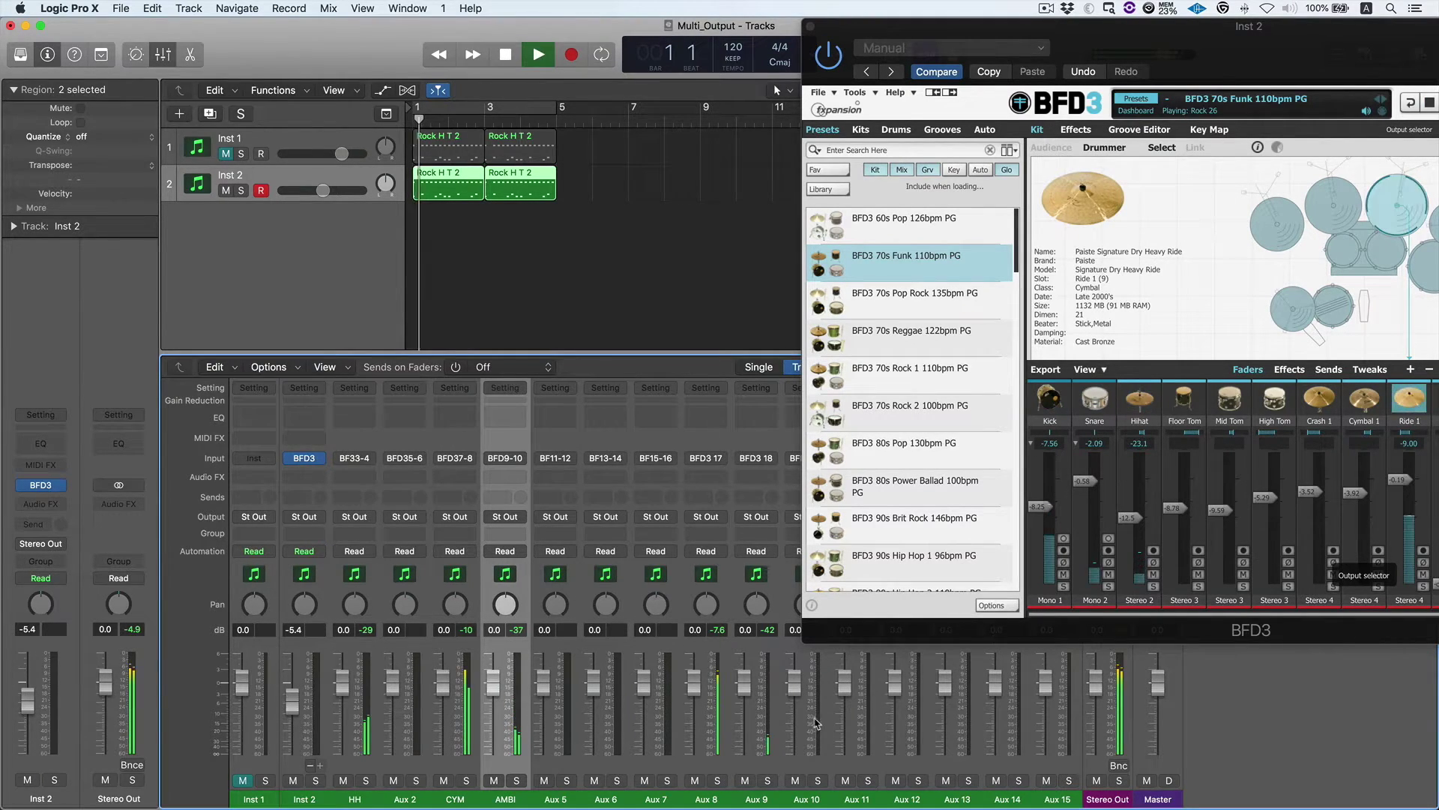
pyautogui.click(717, 780)
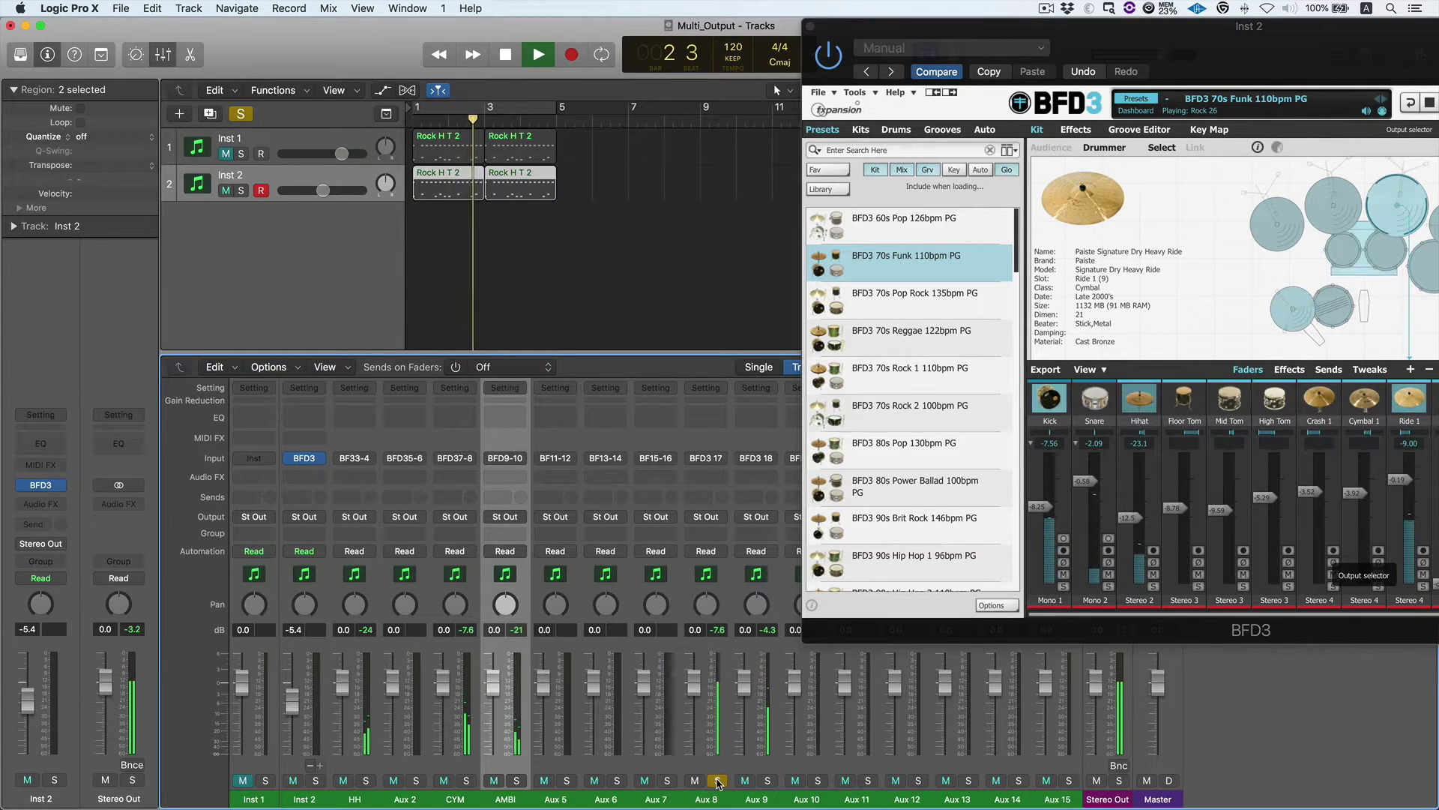
pyautogui.press('space')
pyautogui.click(717, 780)
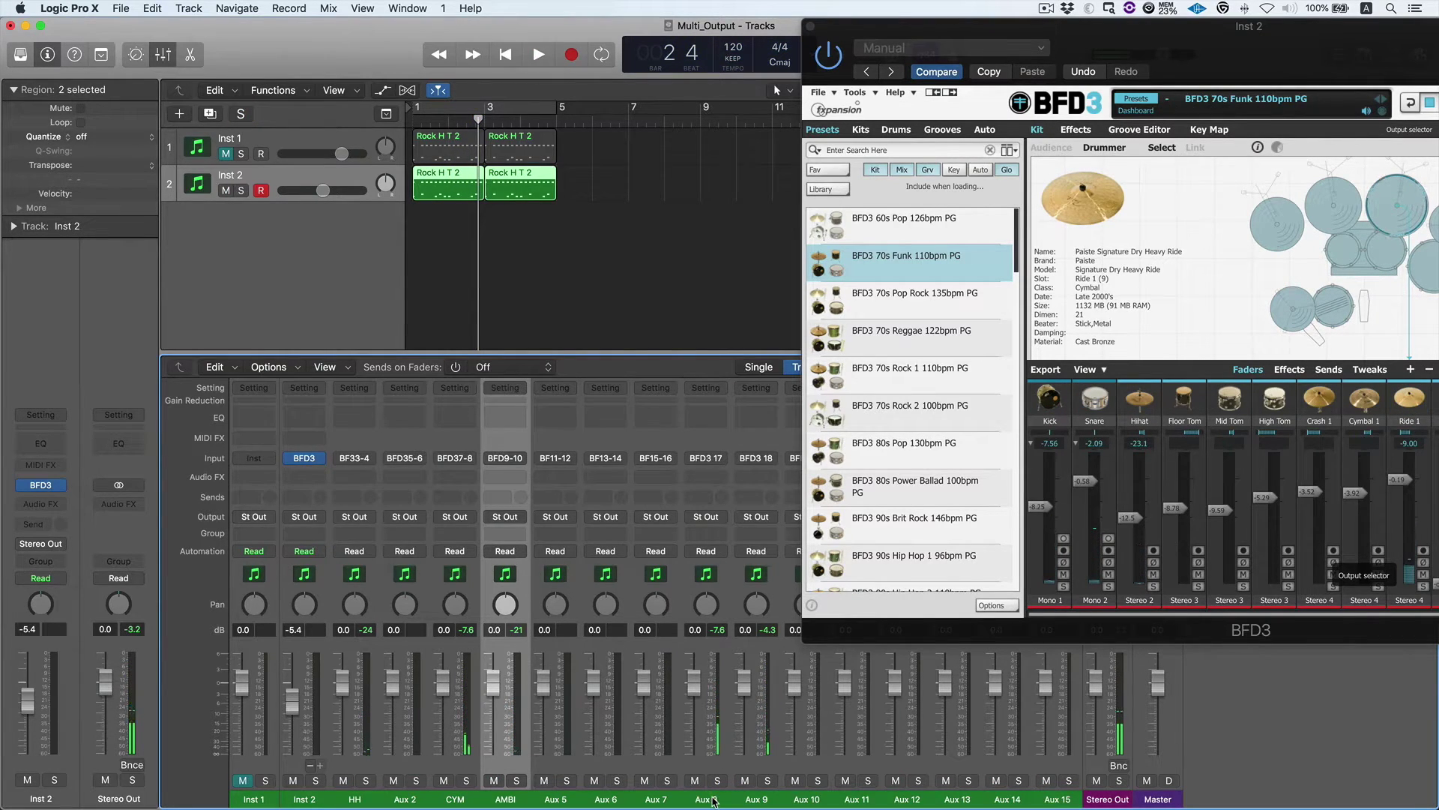
pyautogui.doubleClick(713, 799)
pyautogui.write('Ki')
pyautogui.press('Return')
# Rename Aux 9 as SN, audition it soloed during playback and switch its solo off
pyautogui.doubleClick(758, 799)
pyautogui.write('SN')
pyautogui.press('Return')
pyautogui.press('space')
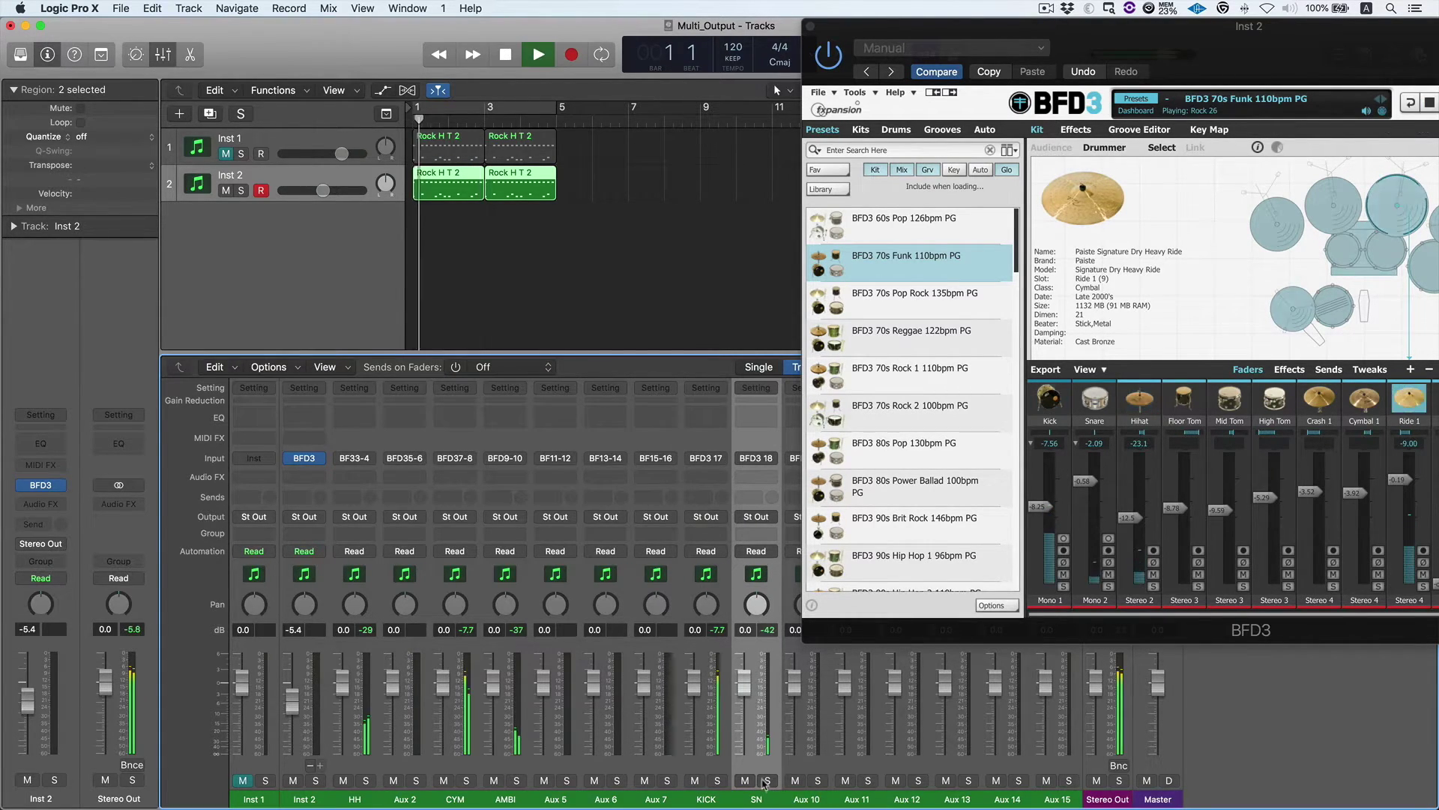
pyautogui.click(766, 782)
pyautogui.press('space')
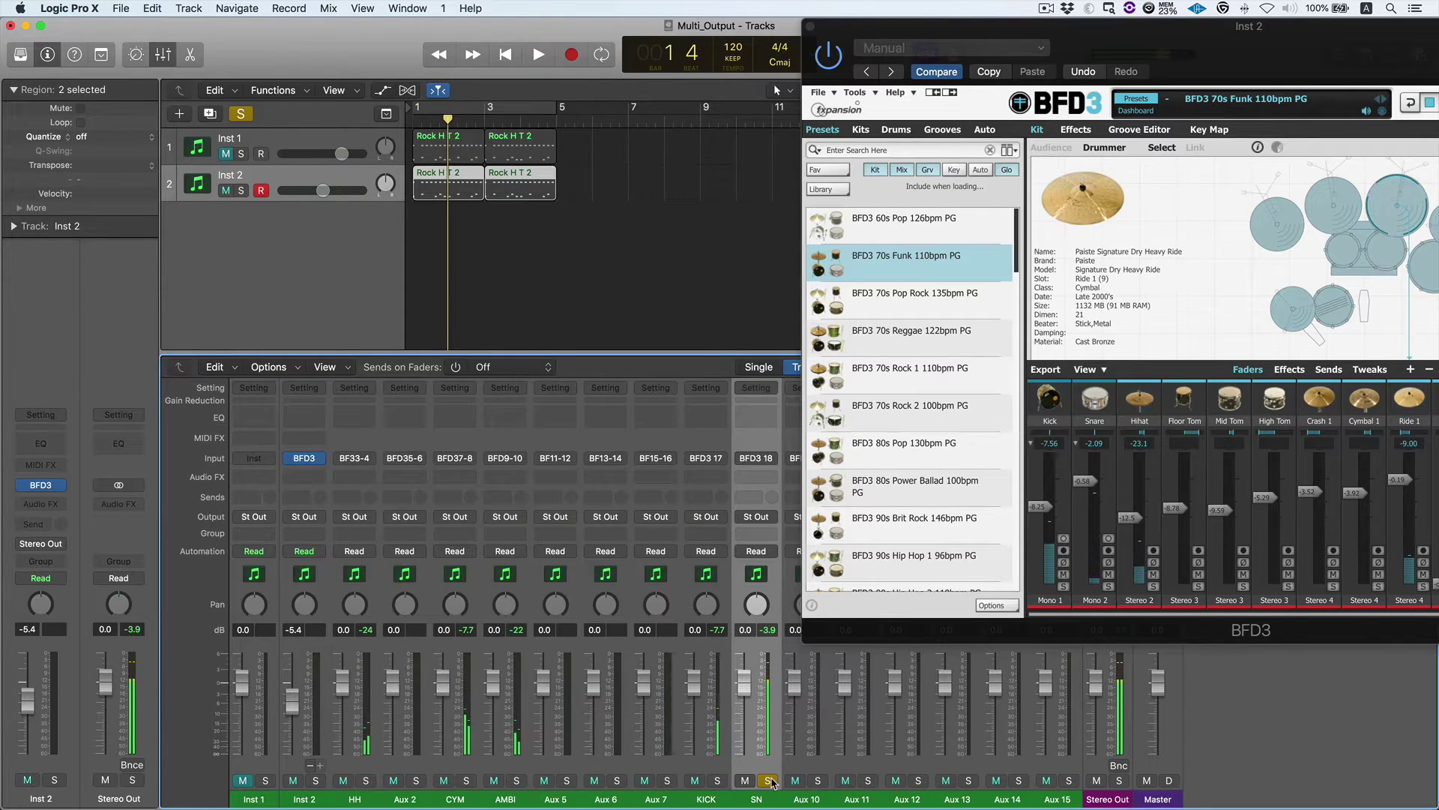
pyautogui.click(772, 782)
pyautogui.moveTo(1049, 25); pyautogui.dragTo(1156, 26)
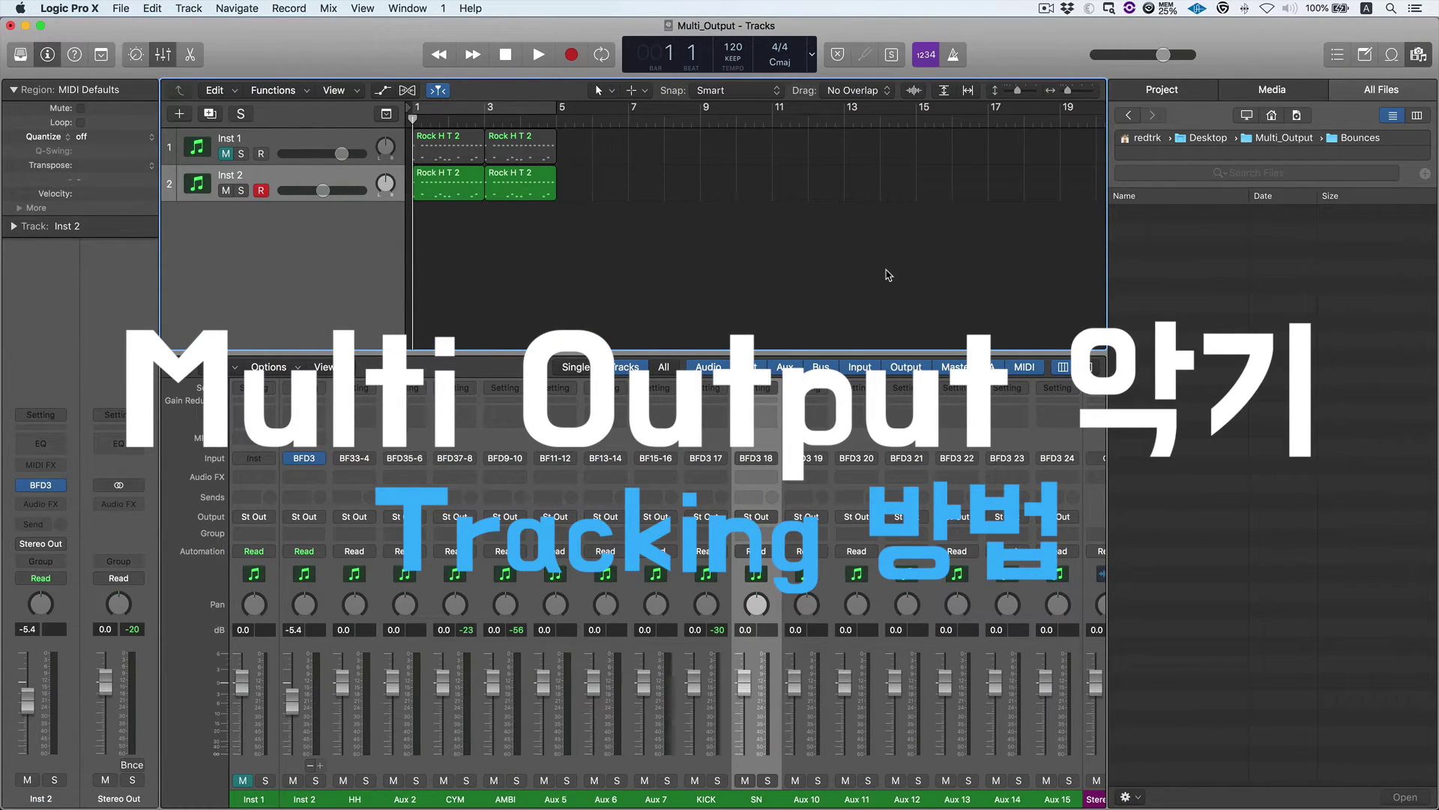
# Create tracks for the HH, CYM, AMBI, KICK and SN aux channels and hide the mixer
pyautogui.click(355, 799)
pyautogui.keyDown('shift'); pyautogui.click(455, 799); pyautogui.keyUp('shift')
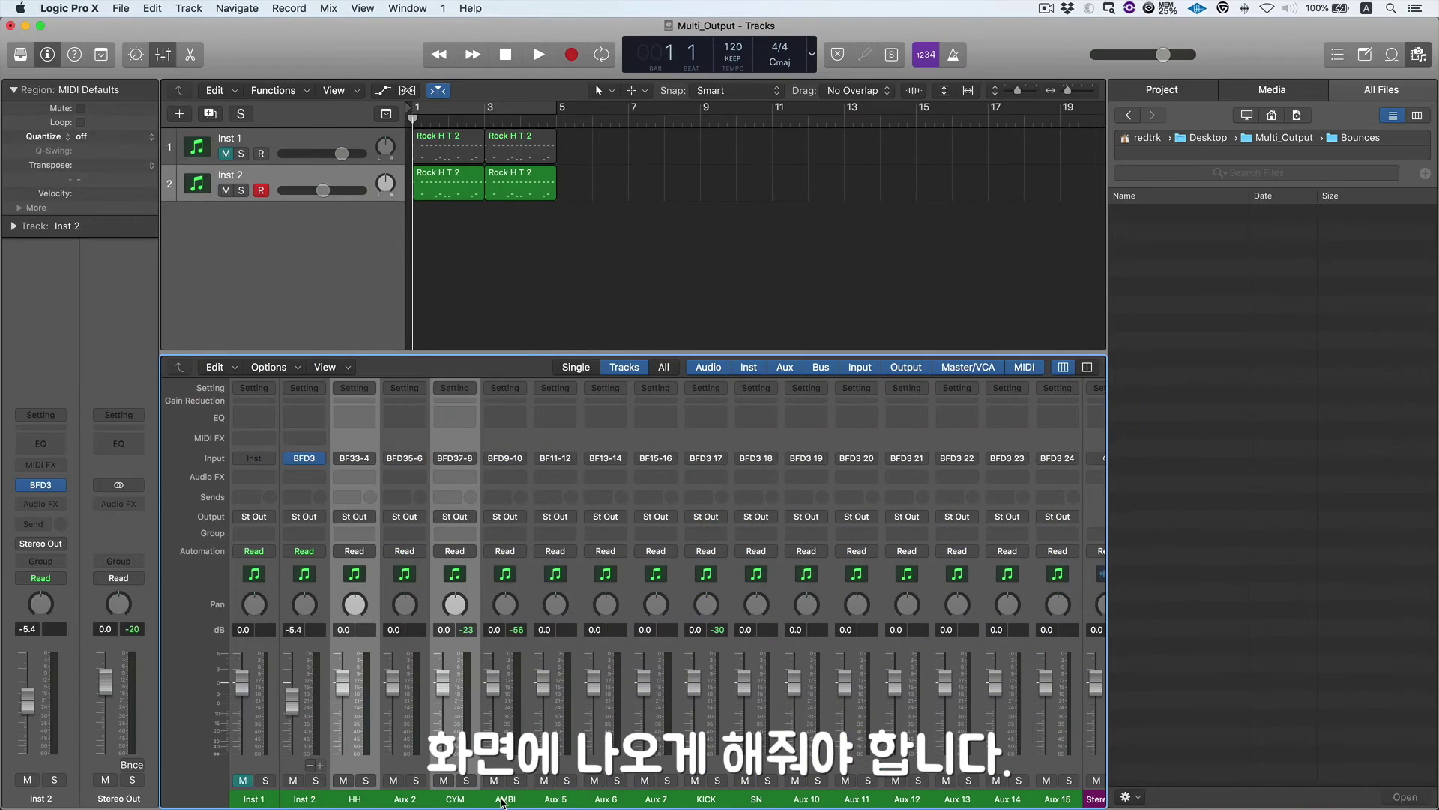
pyautogui.keyDown('shift'); pyautogui.click(503, 800); pyautogui.keyUp('shift')
pyautogui.keyDown('shift'); pyautogui.click(722, 800); pyautogui.keyUp('shift')
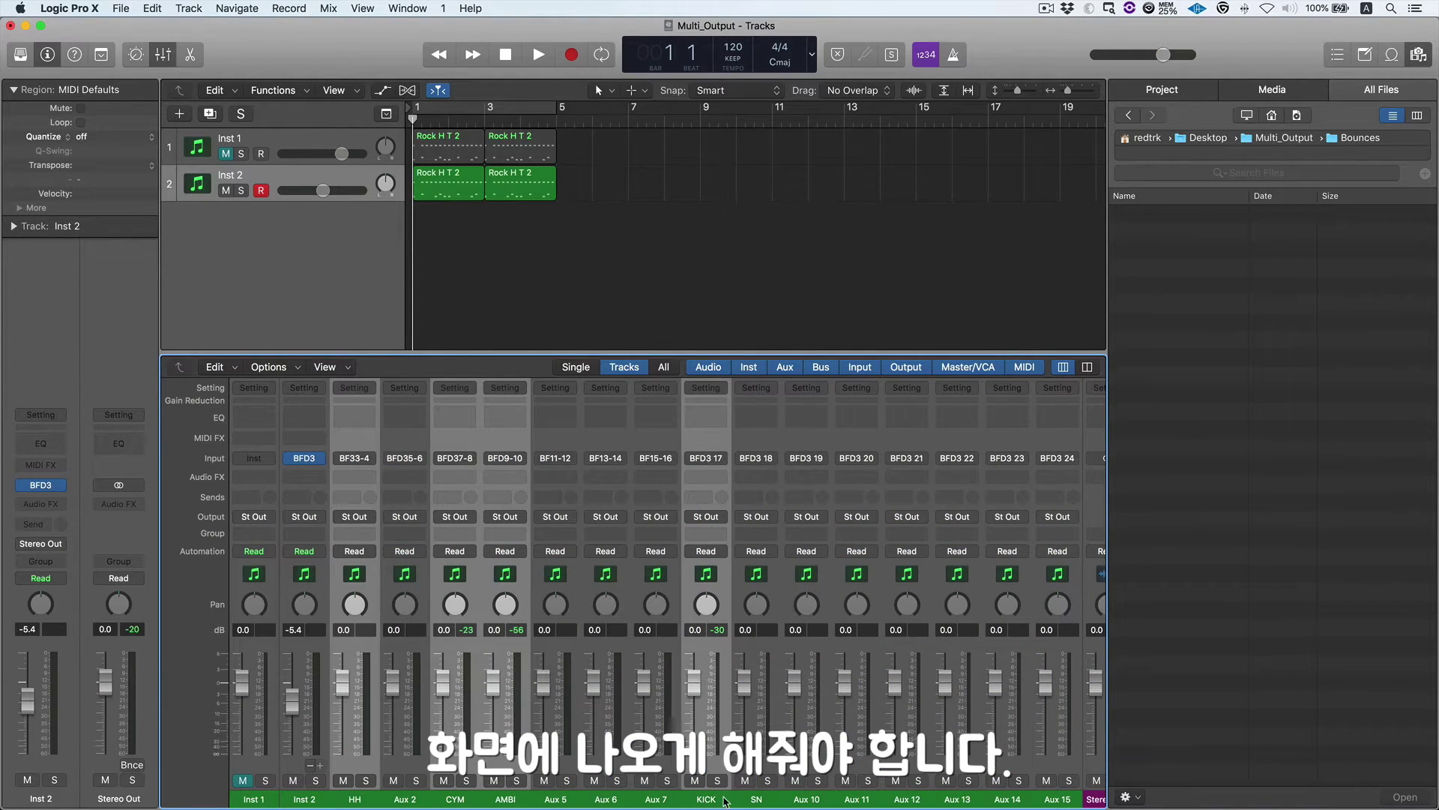
pyautogui.keyDown('shift'); pyautogui.click(753, 800); pyautogui.keyUp('shift')
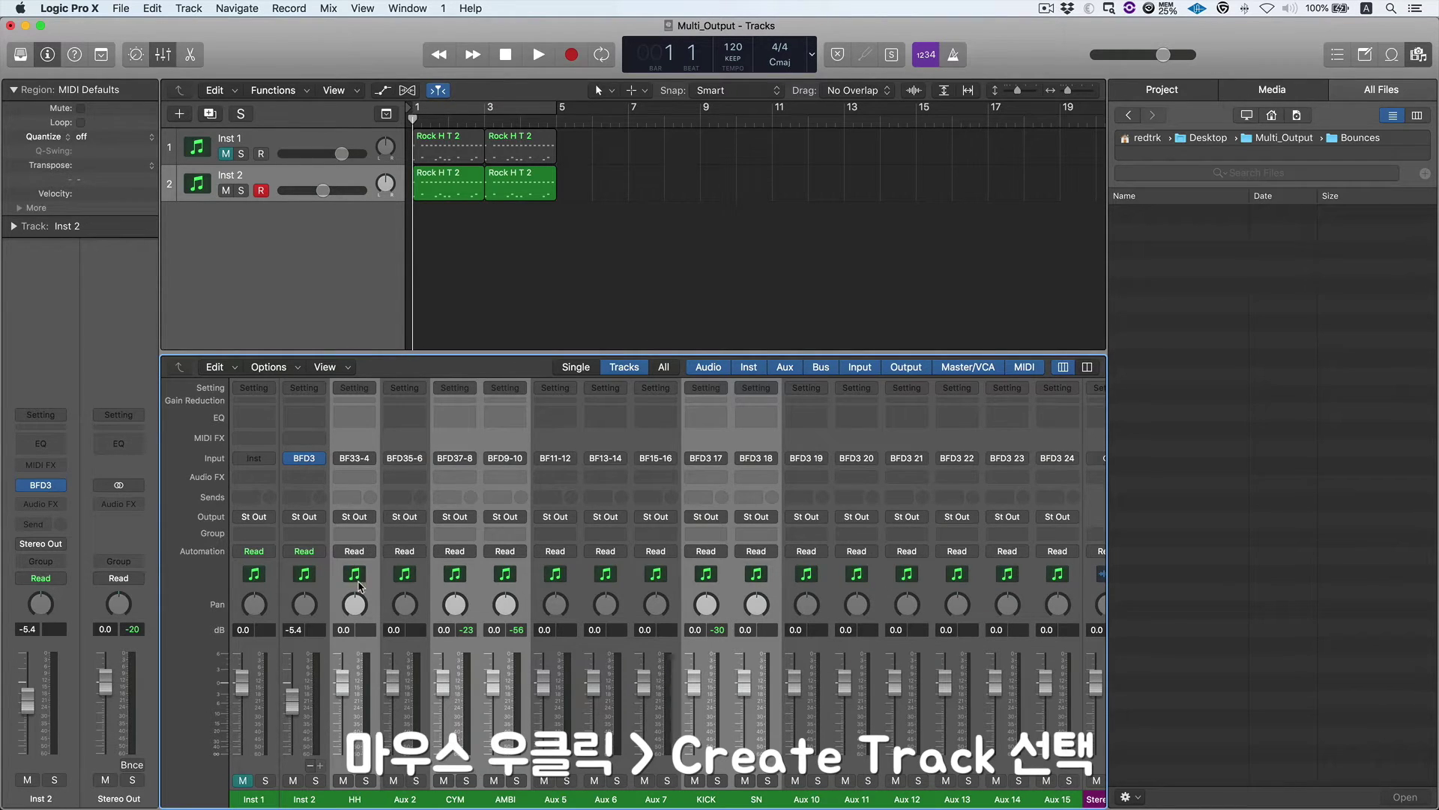
pyautogui.rightClick(347, 589)
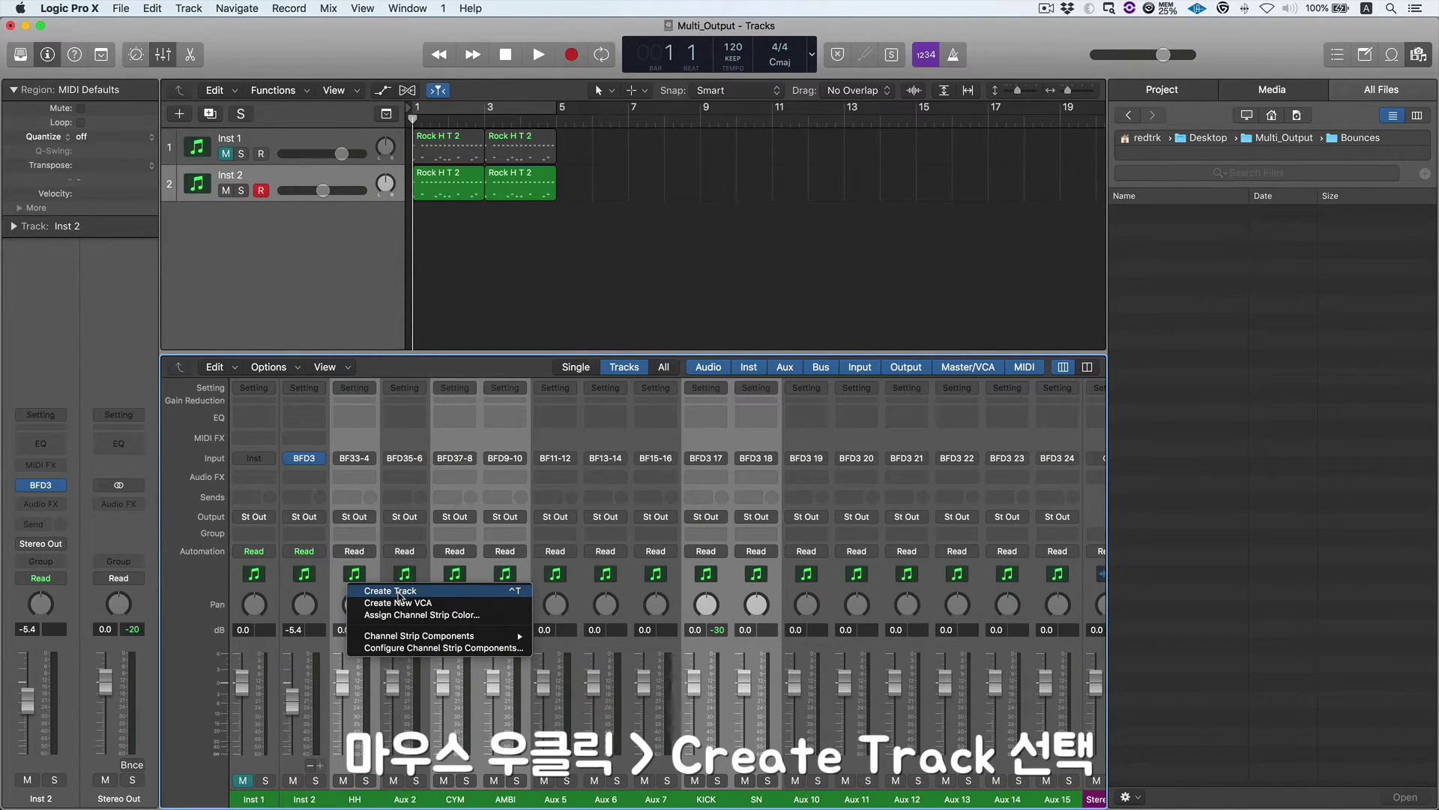
pyautogui.click(398, 592)
pyautogui.press('x')
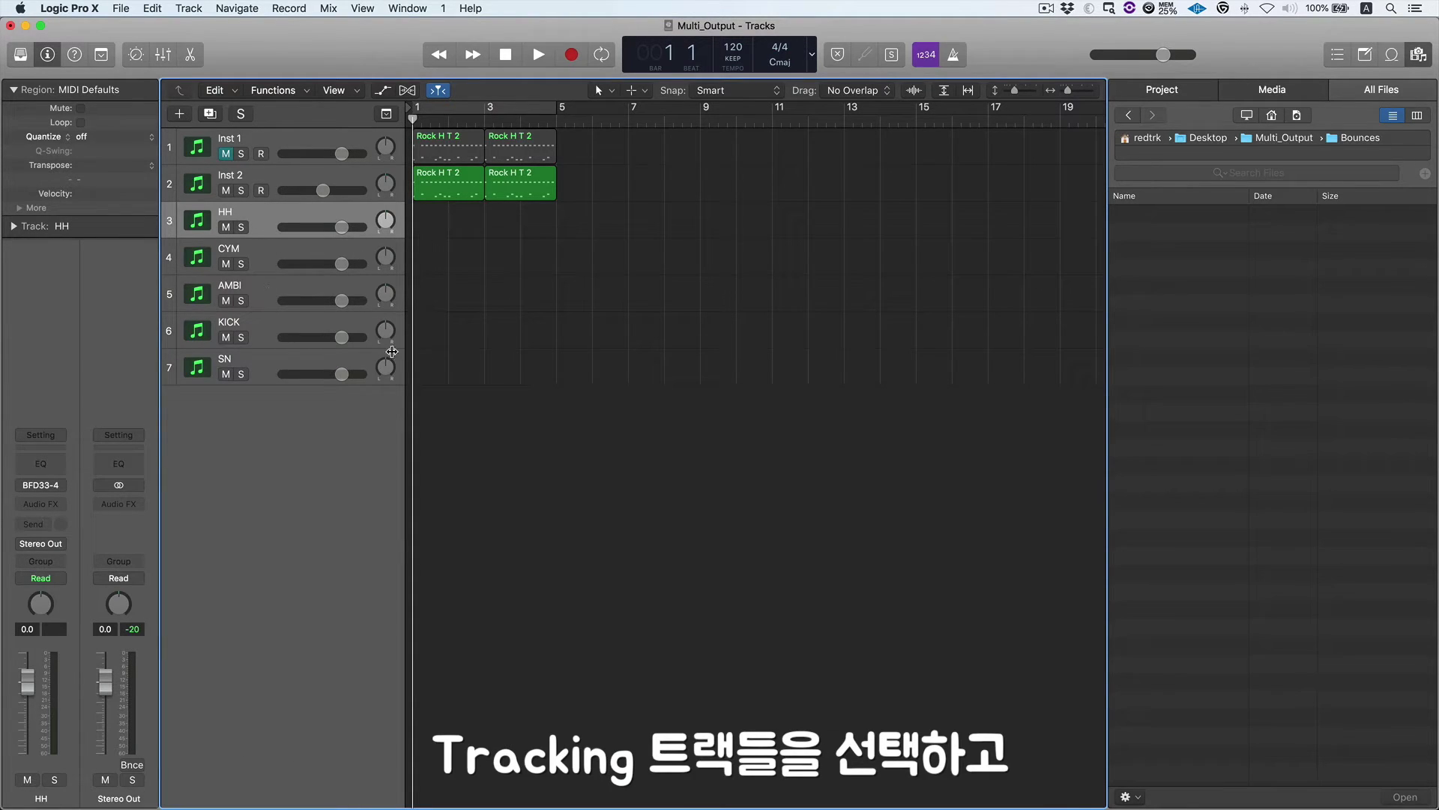
# Export the six tracks from Inst 2 to SN as 24 Bit WAVE audio files into the Bounces folder
pyautogui.click(283, 176)
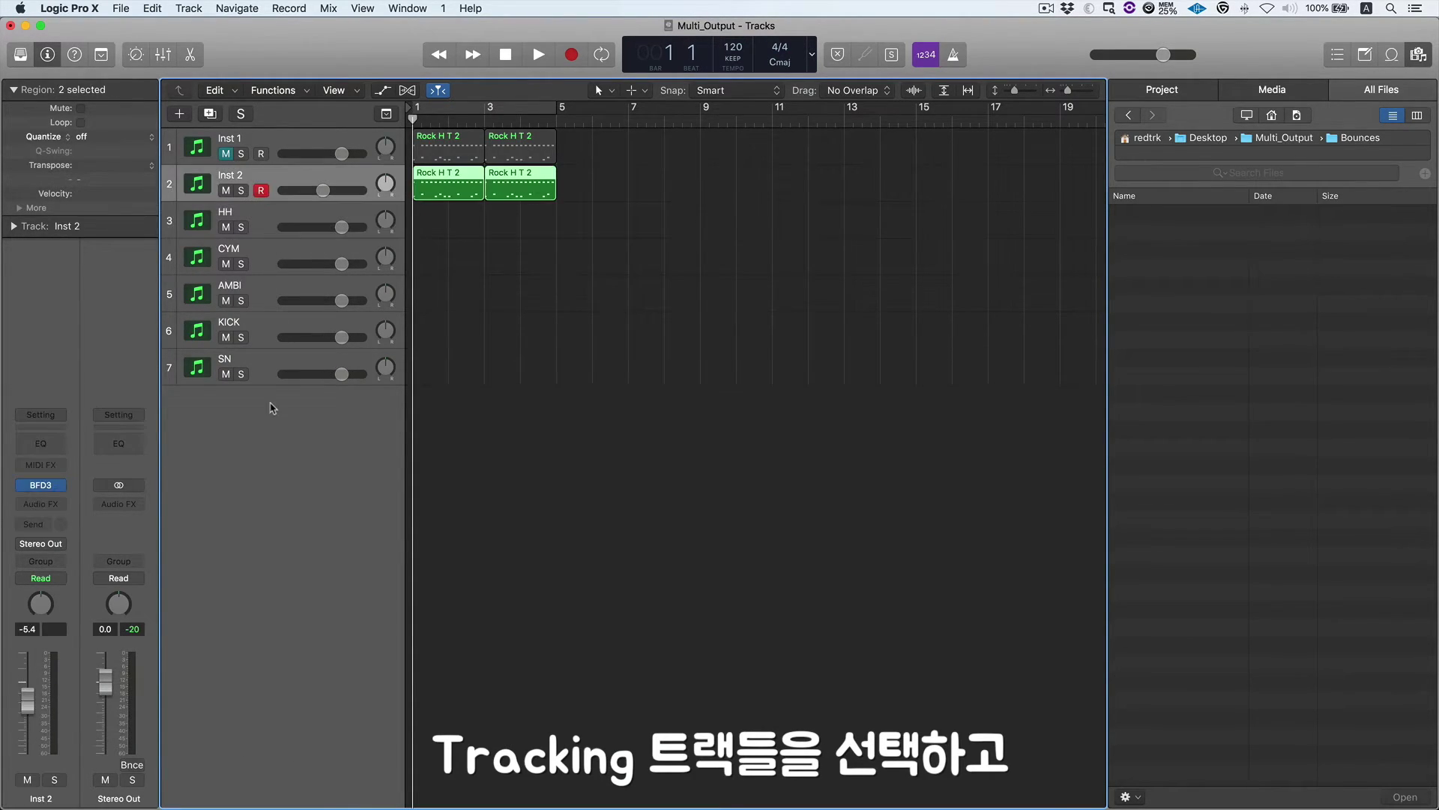
pyautogui.keyDown('shift'); pyautogui.click(267, 367); pyautogui.keyUp('shift')
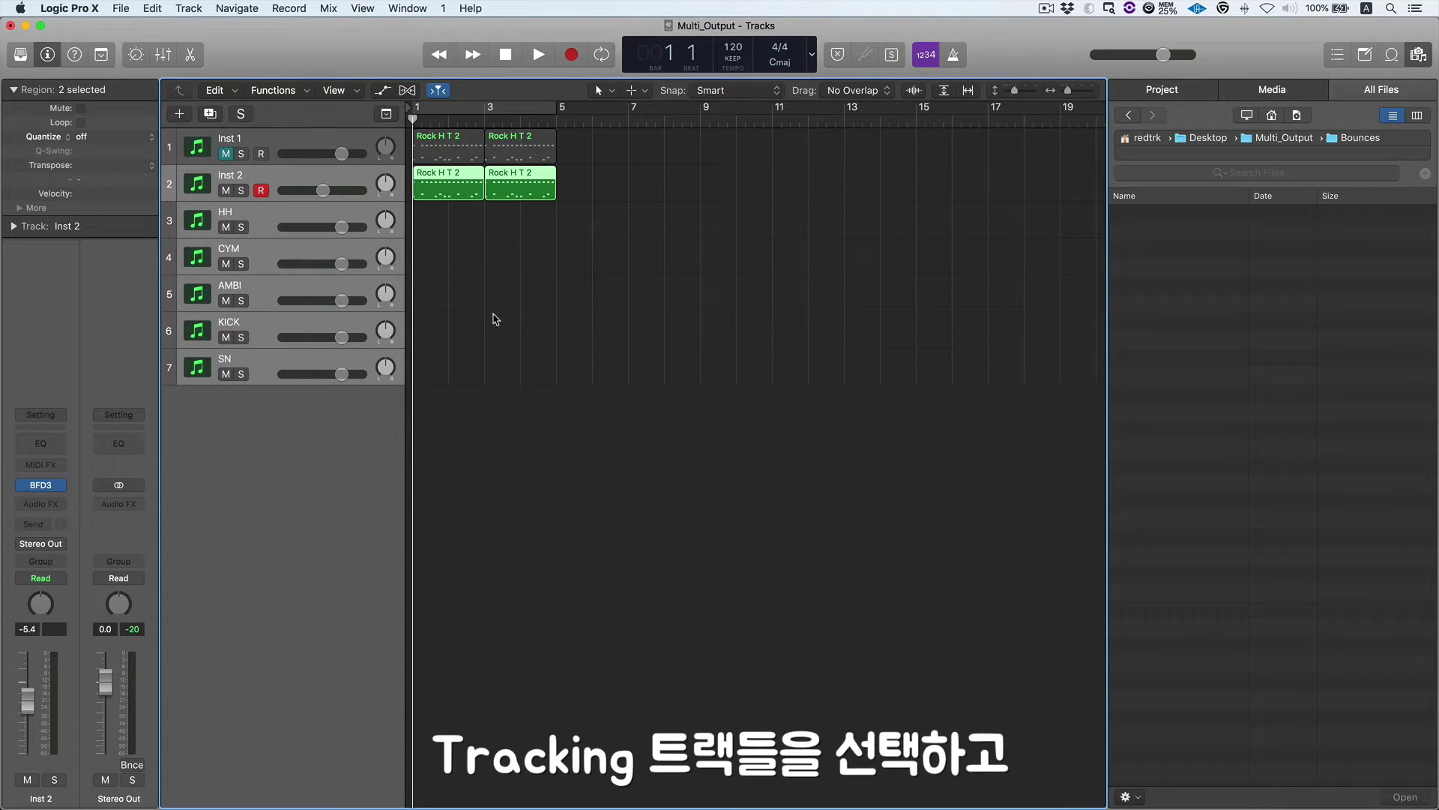
pyautogui.click(121, 9)
pyautogui.moveTo(255, 328)
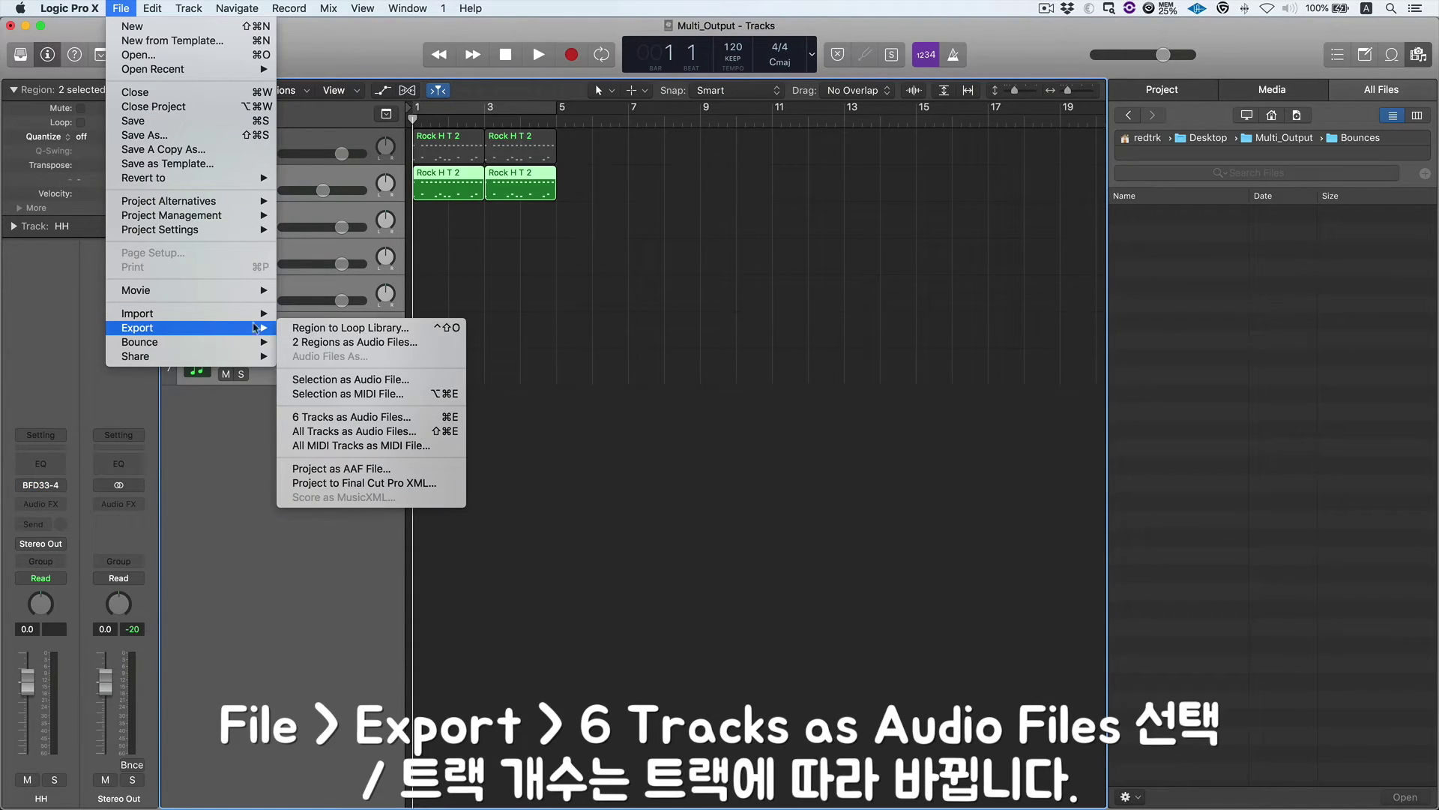
pyautogui.click(399, 420)
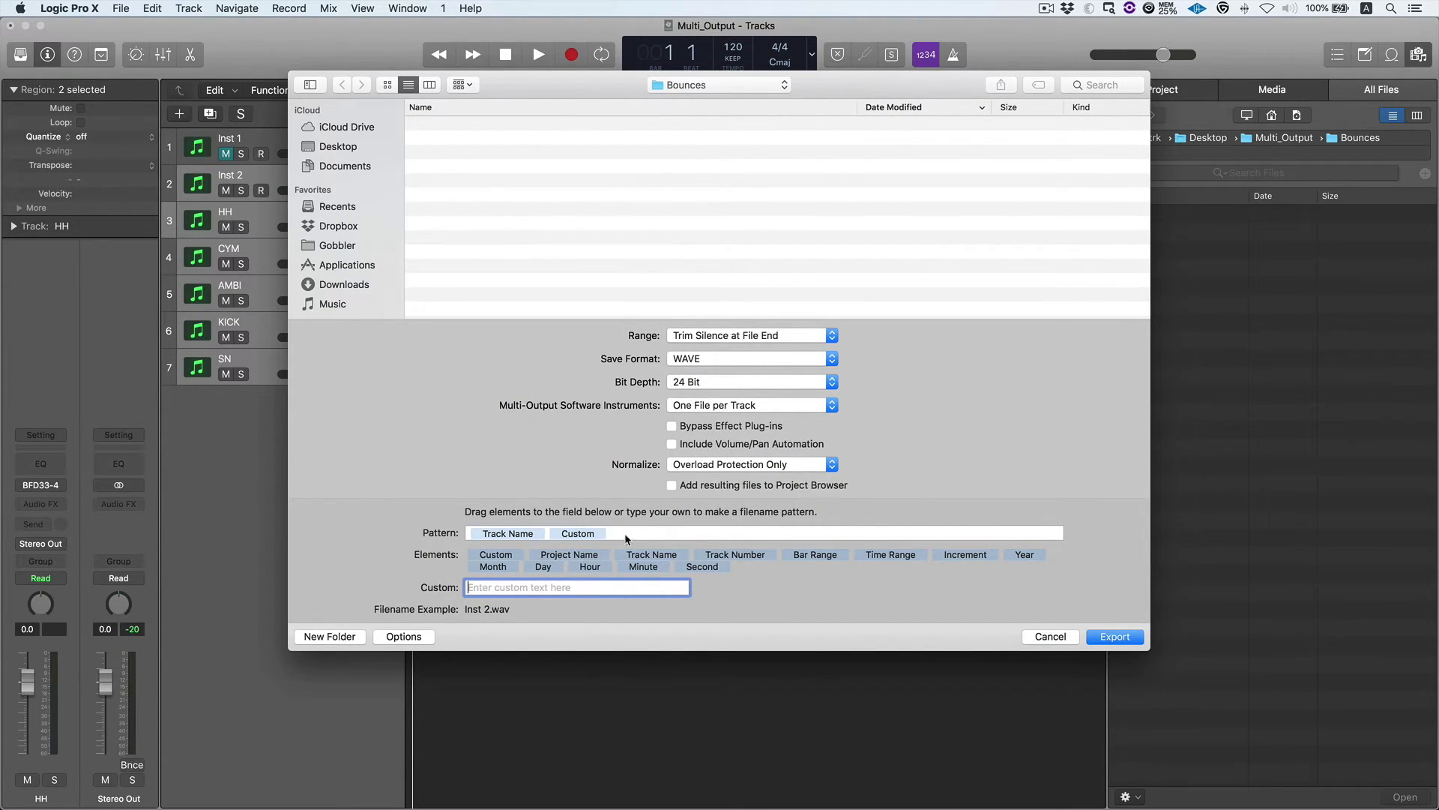
pyautogui.click(1091, 635)
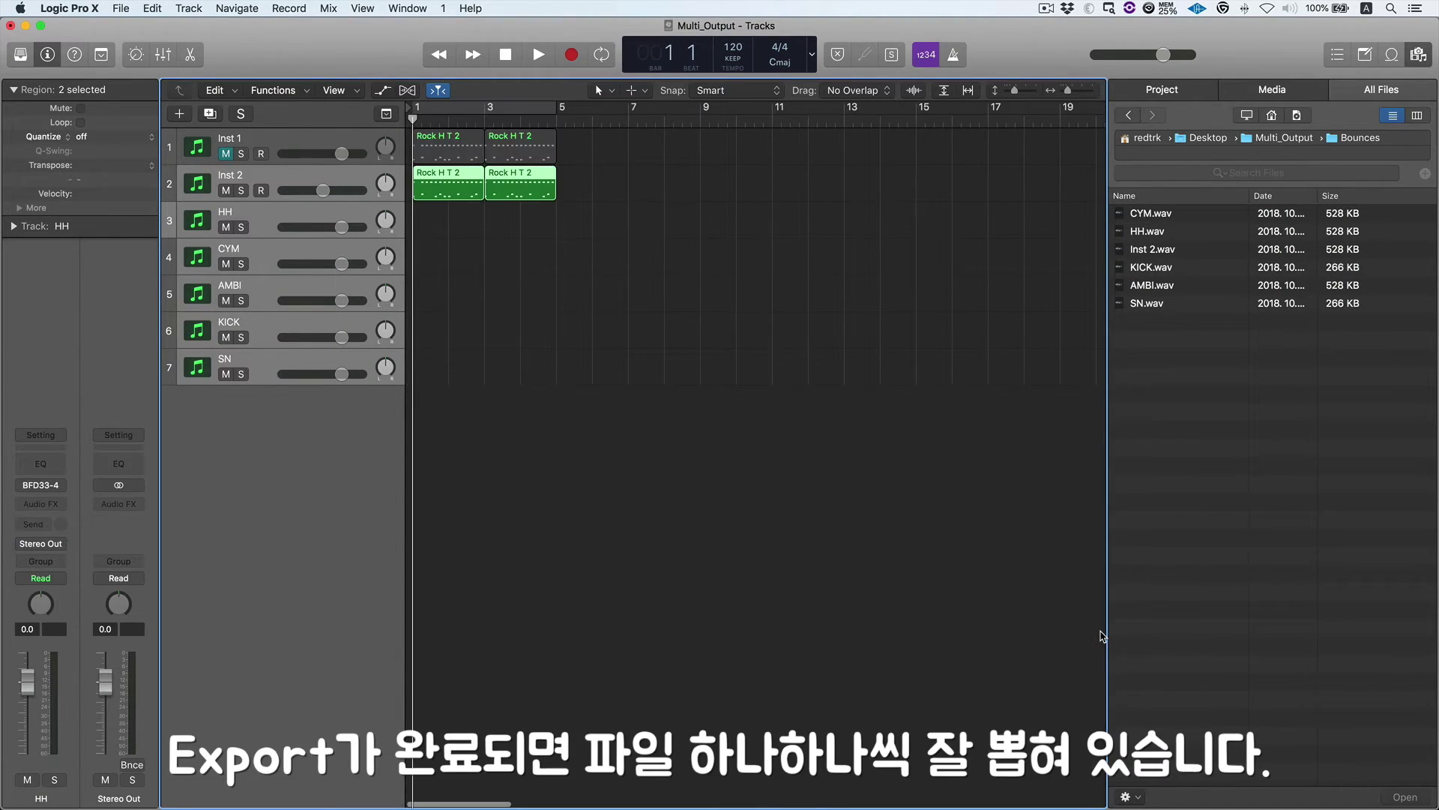
# Add the KICK_1, AMBI_1, SN_1, CYM_1 and HH_1 audio files below the SN track at bar 1, with the Use existing tracks option
pyautogui.click(1162, 235)
pyautogui.click(1162, 268)
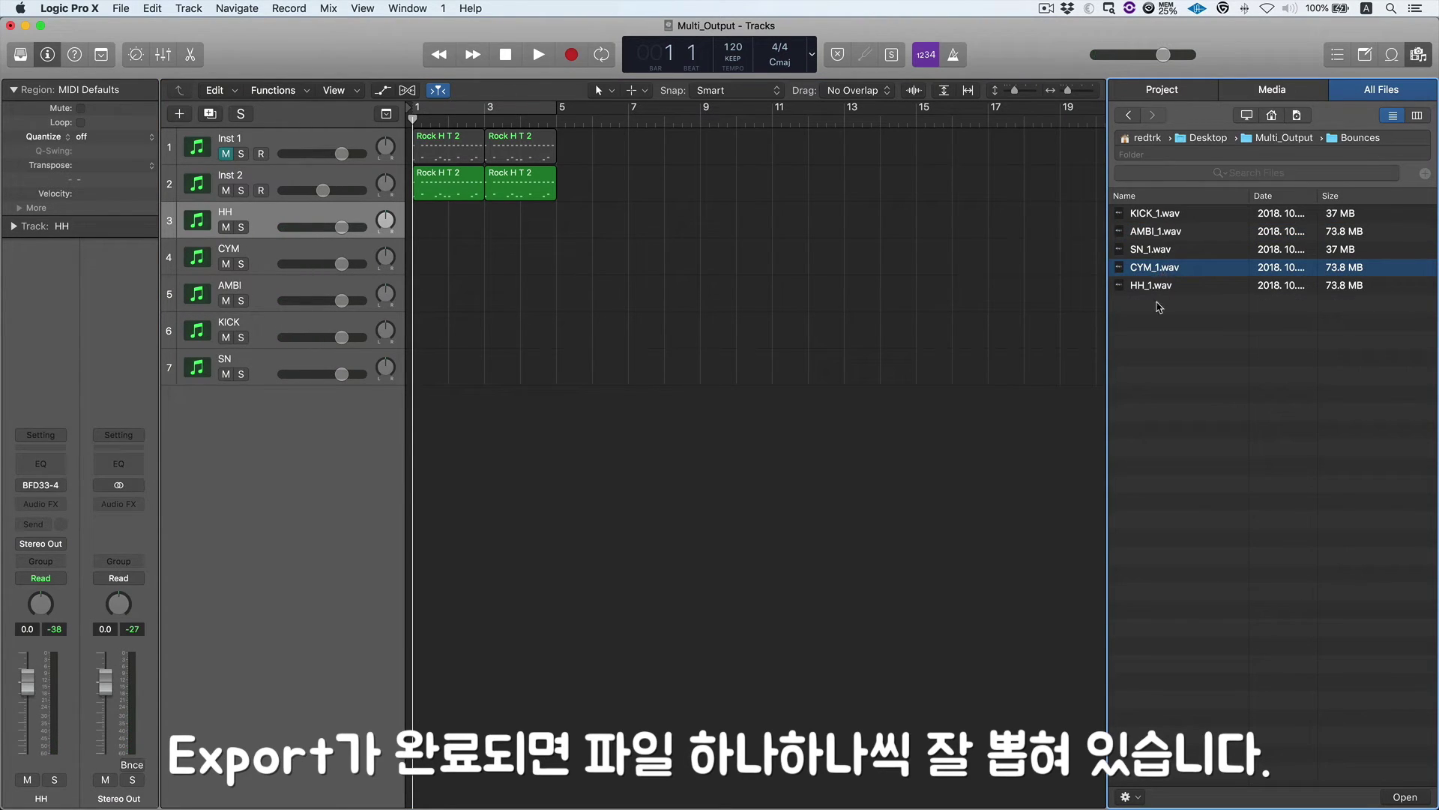
pyautogui.click(1159, 214)
pyautogui.keyDown('shift'); pyautogui.click(1160, 289); pyautogui.keyUp('shift')
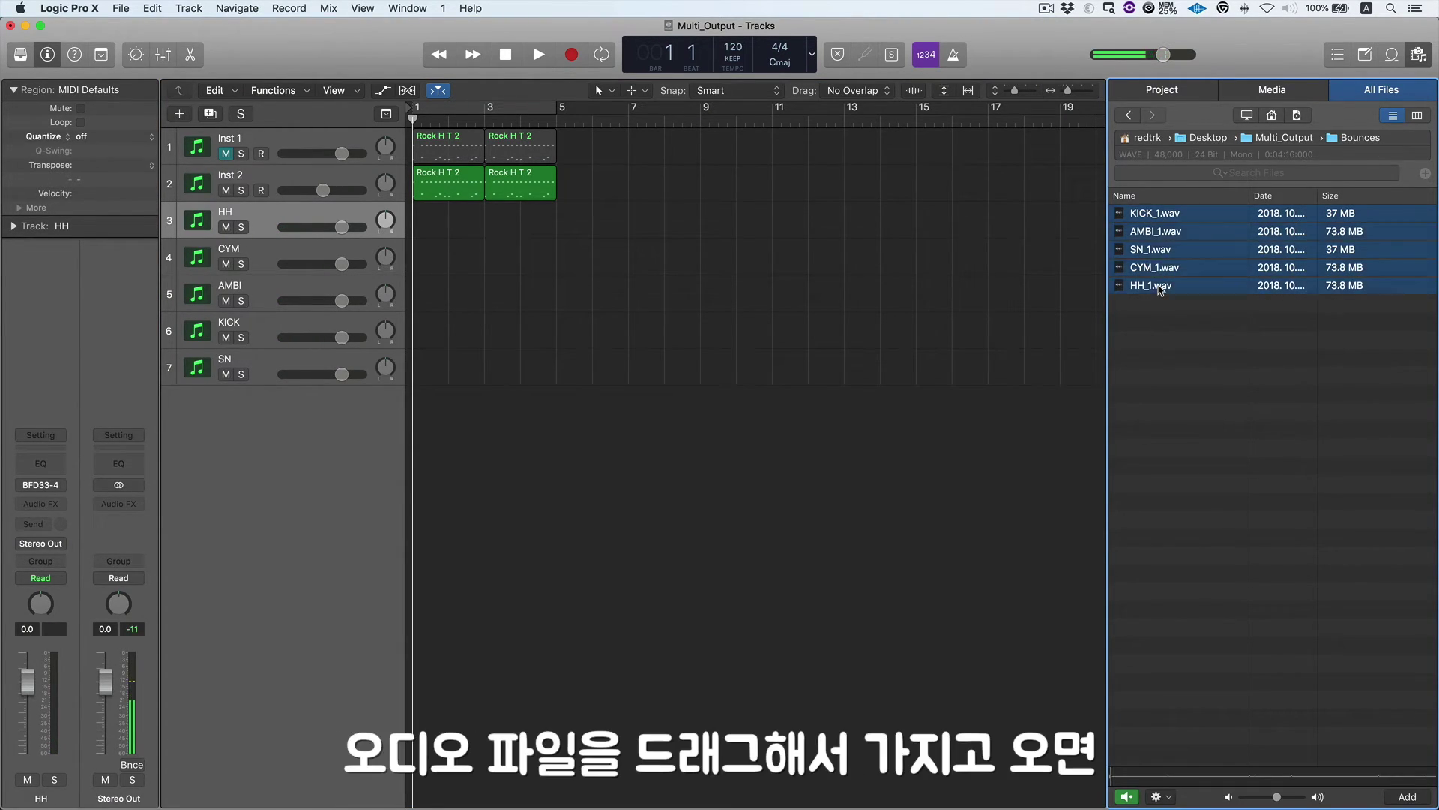
pyautogui.moveTo(1160, 290); pyautogui.dragTo(420, 481)
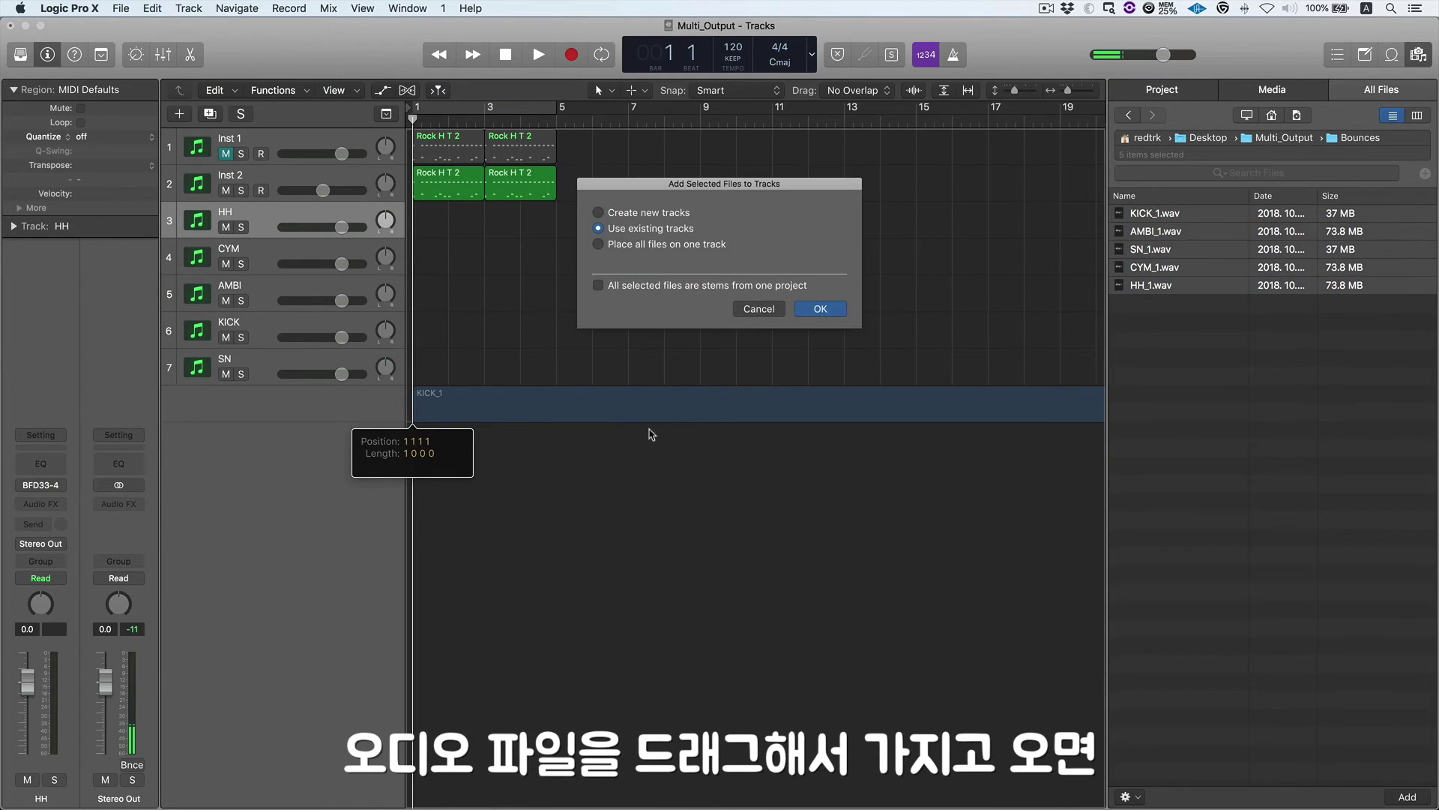
pyautogui.click(820, 309)
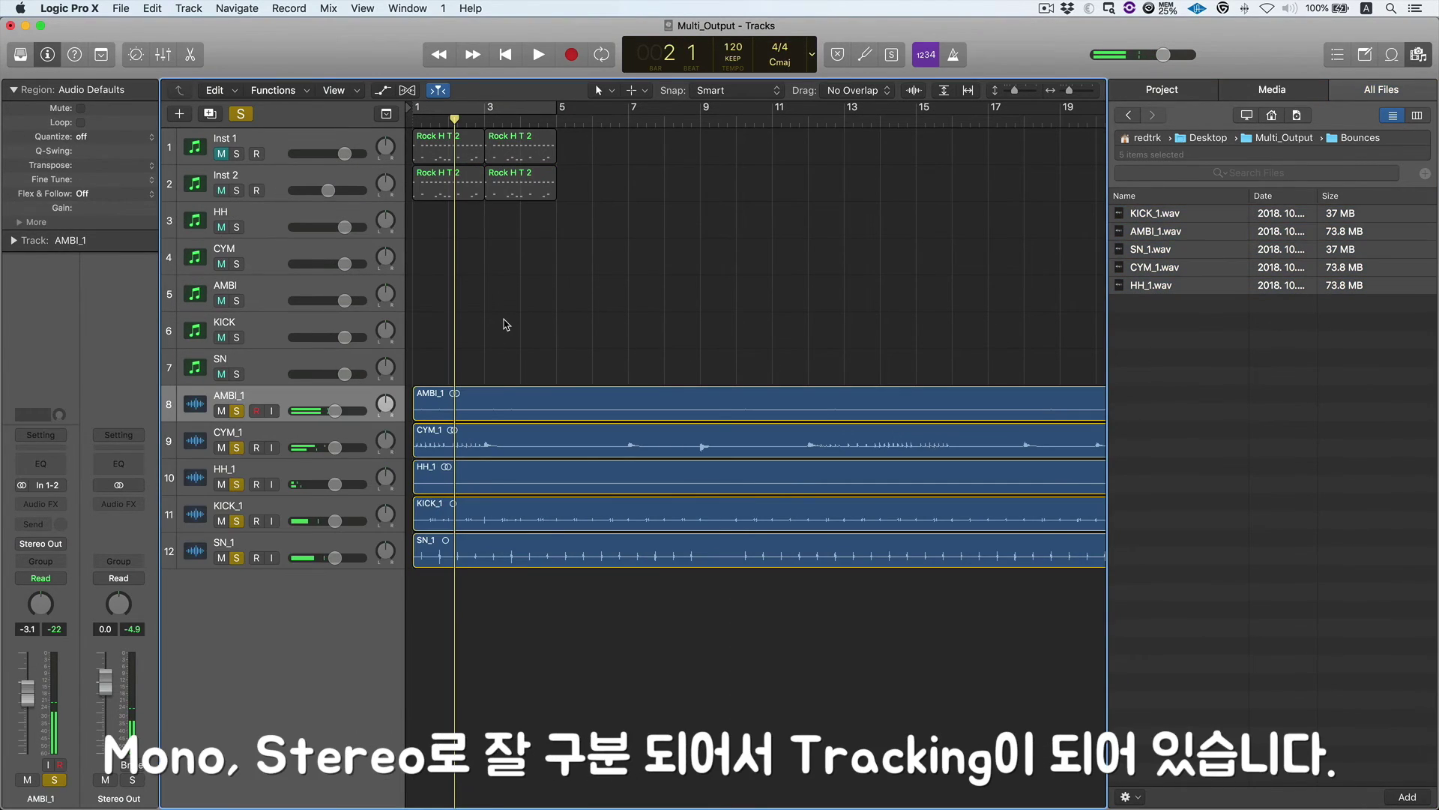
# Return the playhead to the project start and view a longer stretch of the imported audio regions
pyautogui.press('Return')
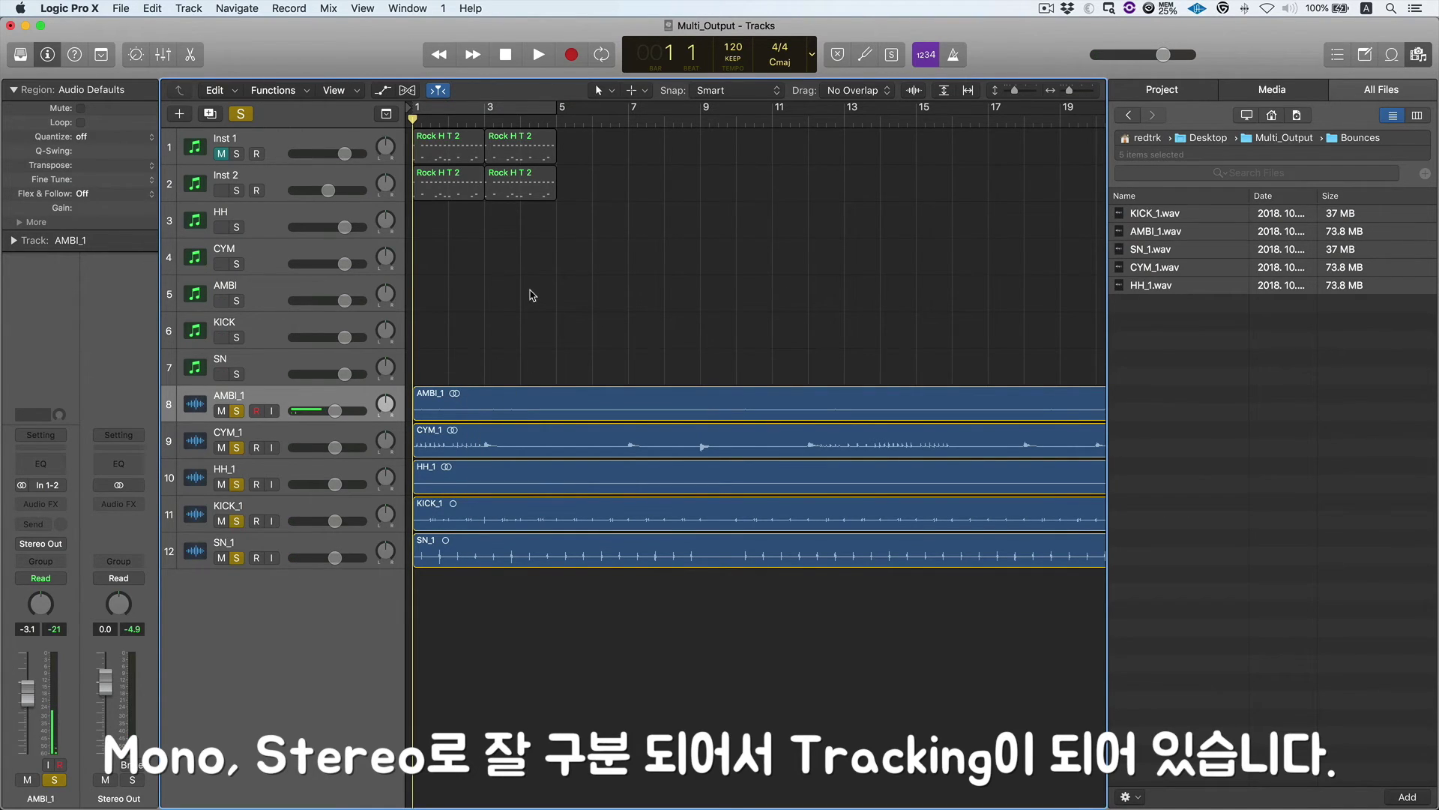
pyautogui.press('super+Left')
pyautogui.press('super+Left')
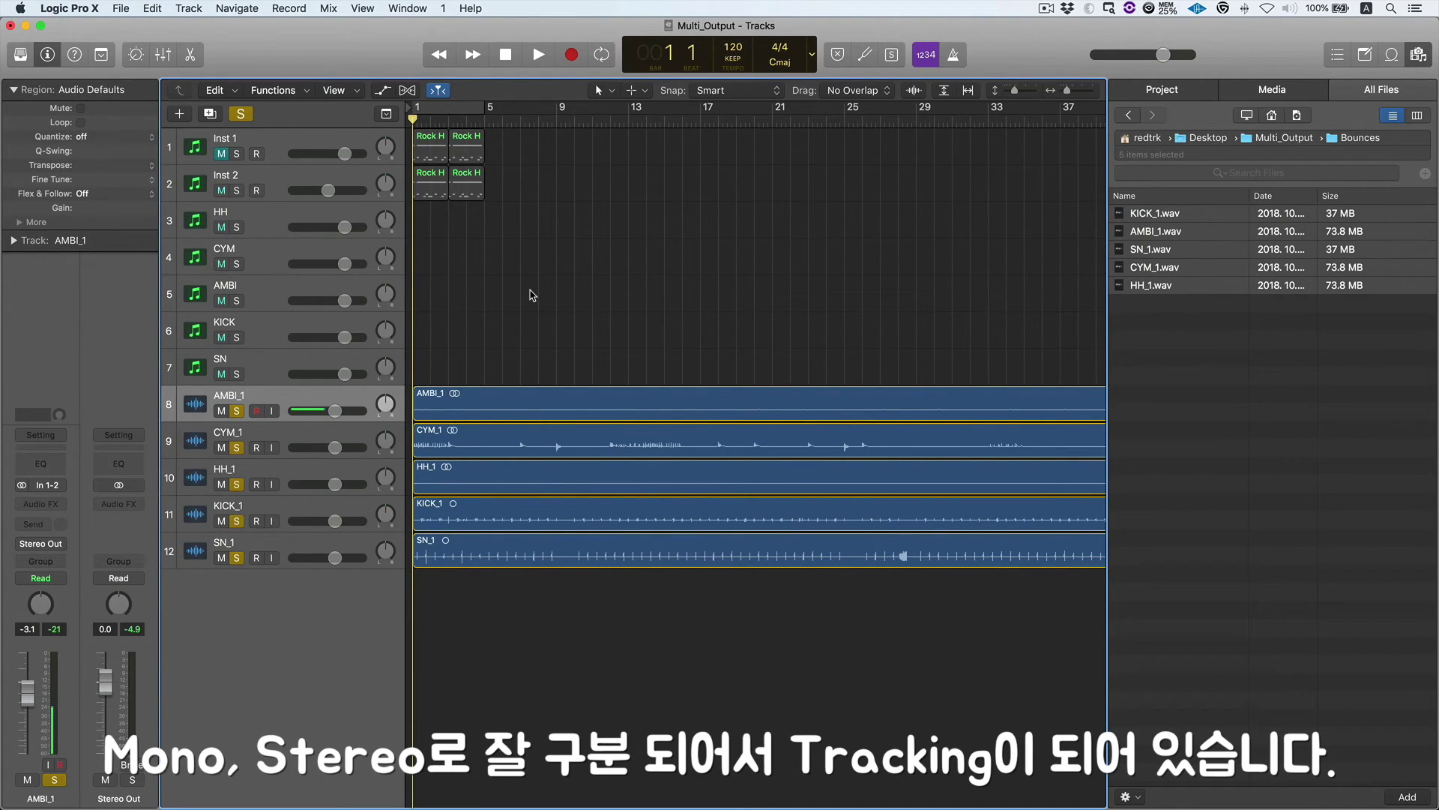